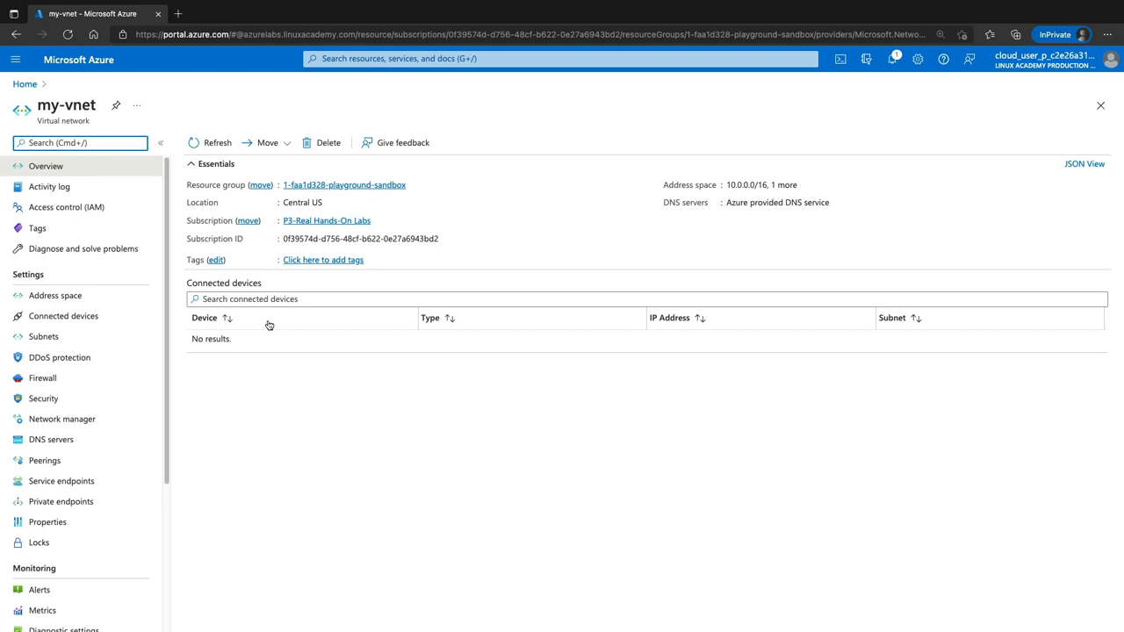
Search for "ip address", open the Public IP addresses service and start creating a new public IP address.
left_click(425, 59)
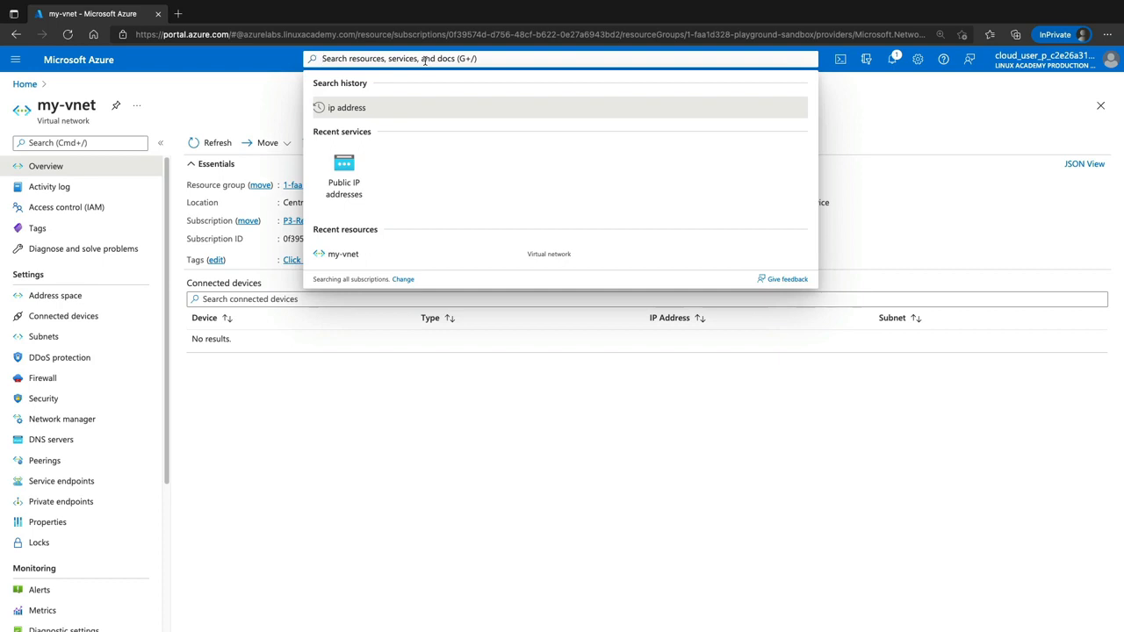
type("ip ad")
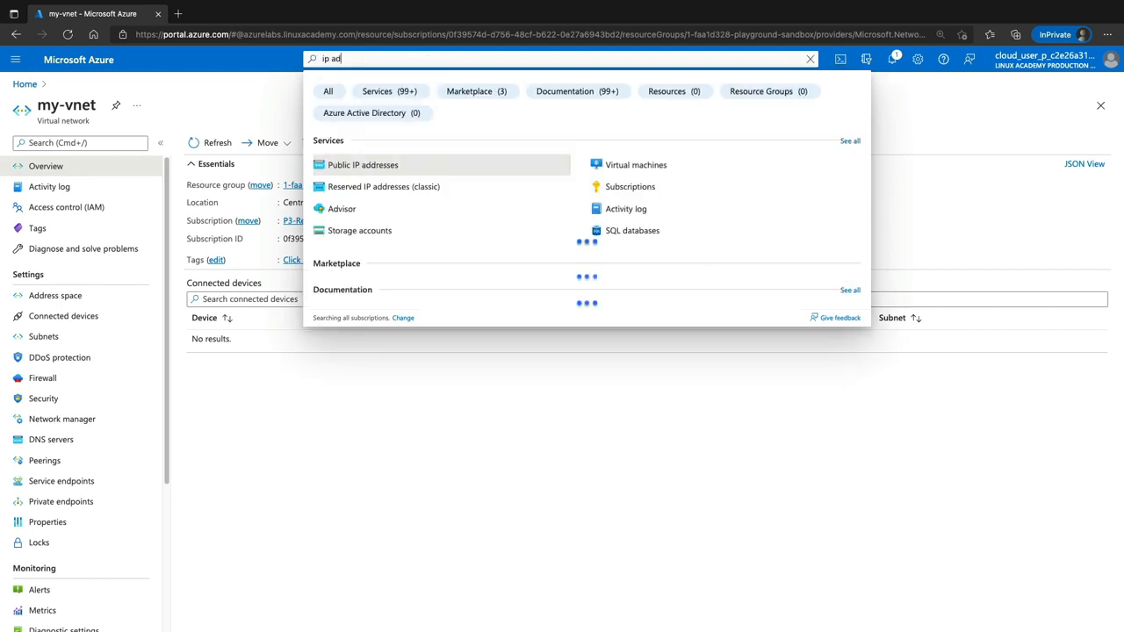
type("dress")
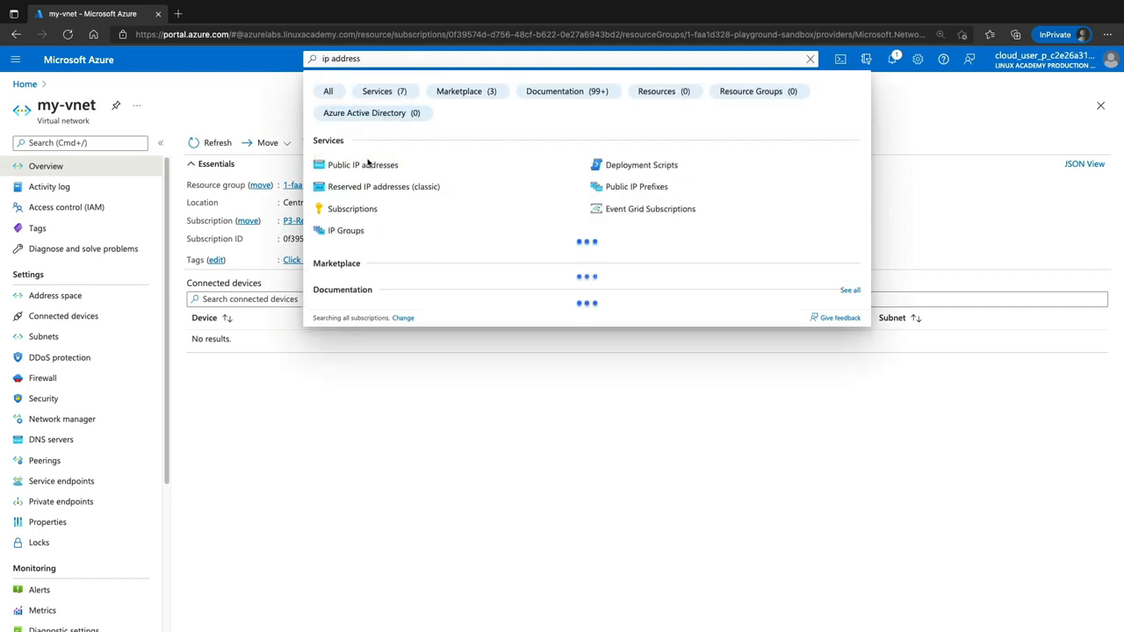
left_click(368, 166)
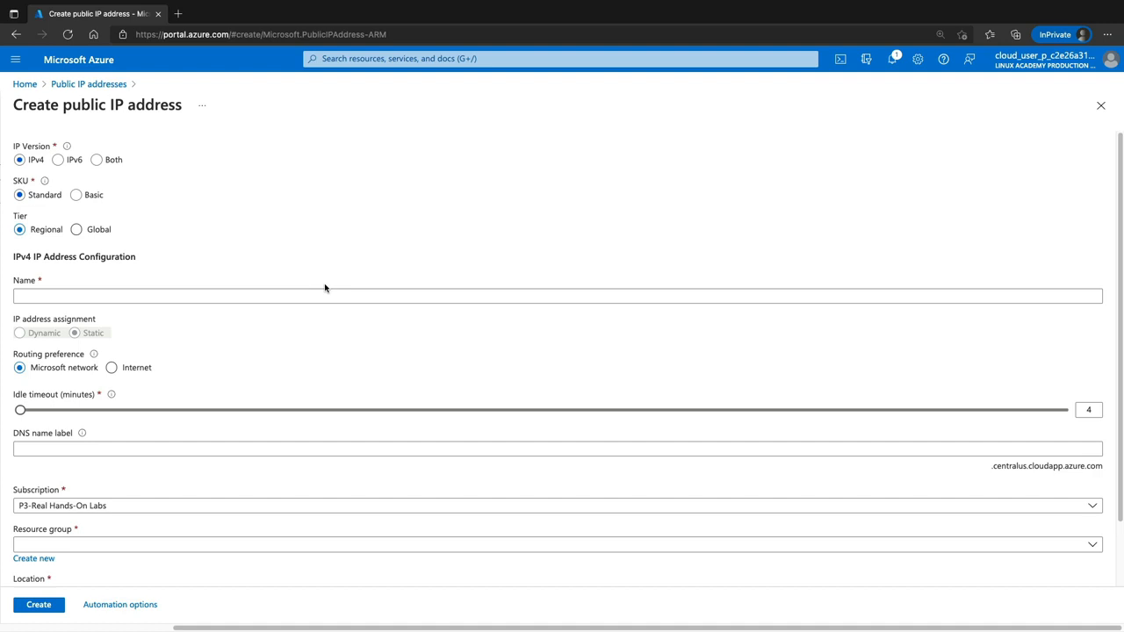
key("ctrl+plus")
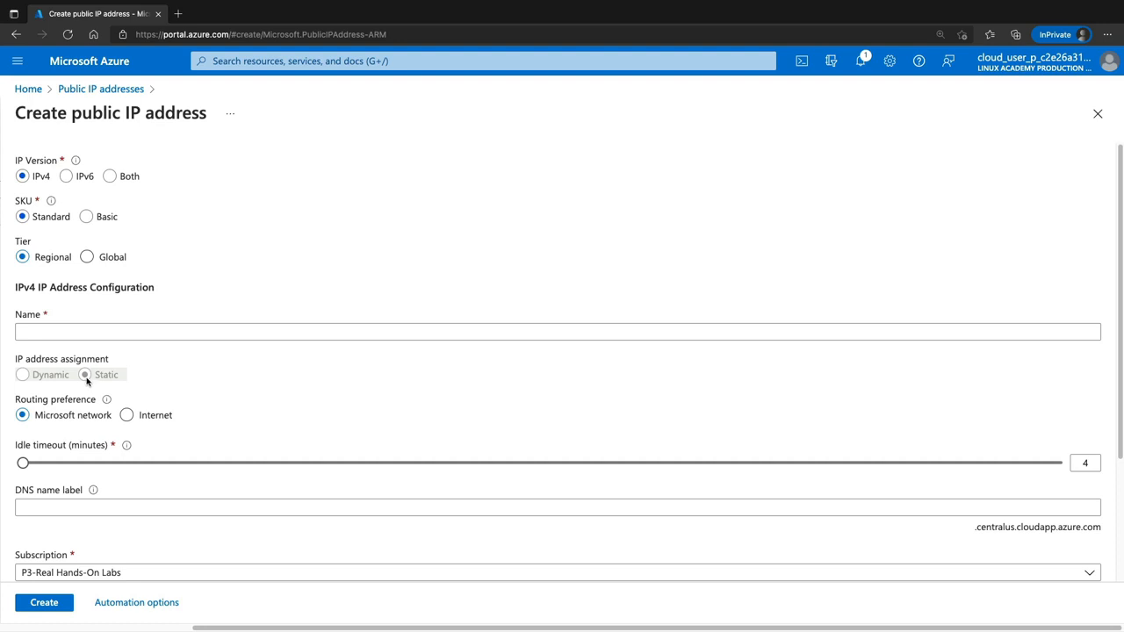
Try the Basic SKU with static and dynamic IP address assignment, and return the SKU to Standard.
mouse_move(106, 400)
left_click(87, 217)
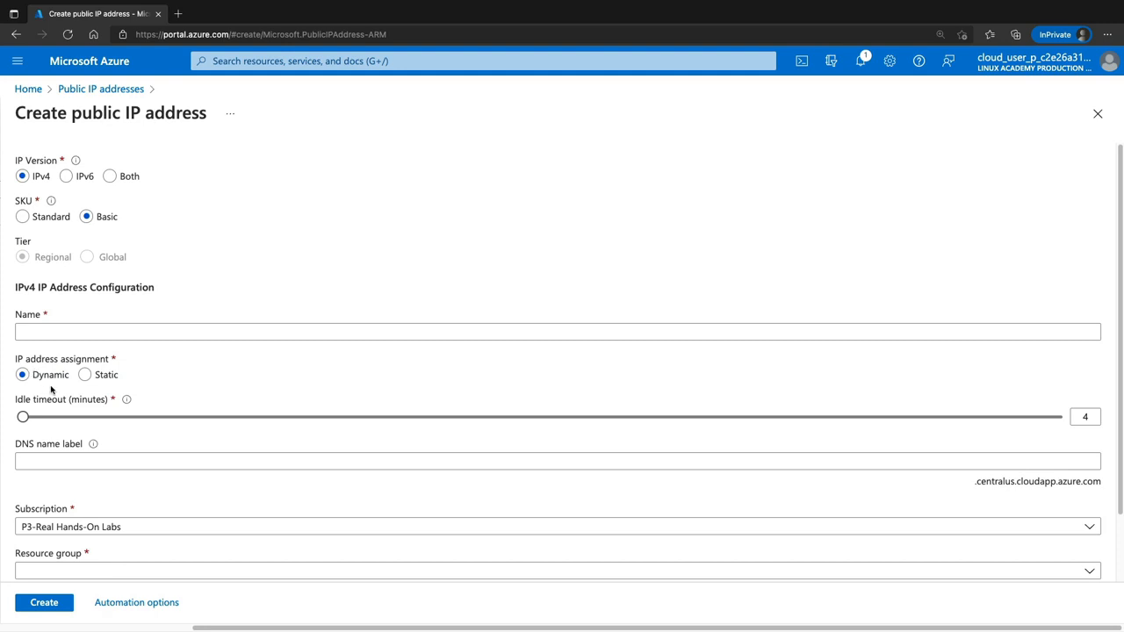
left_click(85, 375)
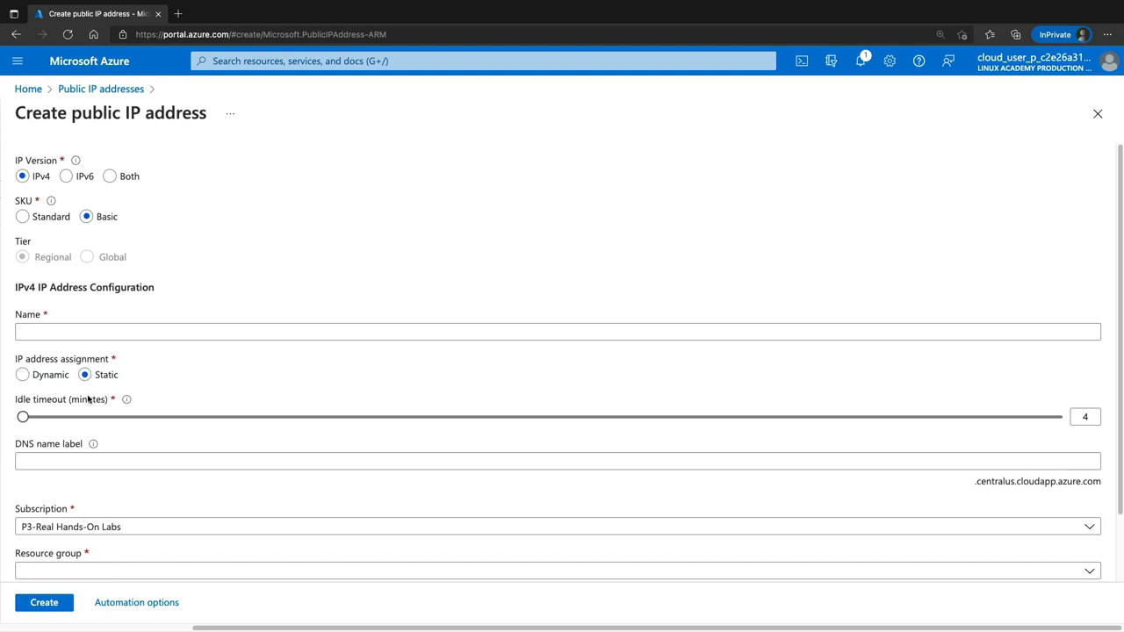
left_click(23, 375)
left_click(23, 218)
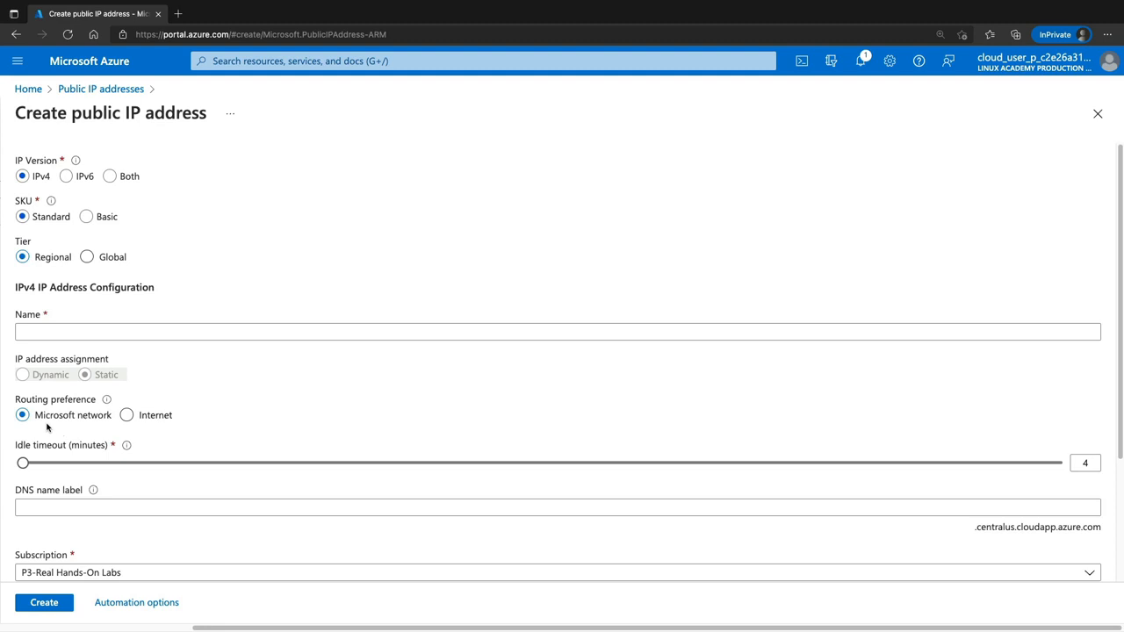
Try the Internet routing preference, and switch the SKU to Basic and back to Standard to compare the routing options.
left_click(128, 416)
left_click(86, 217)
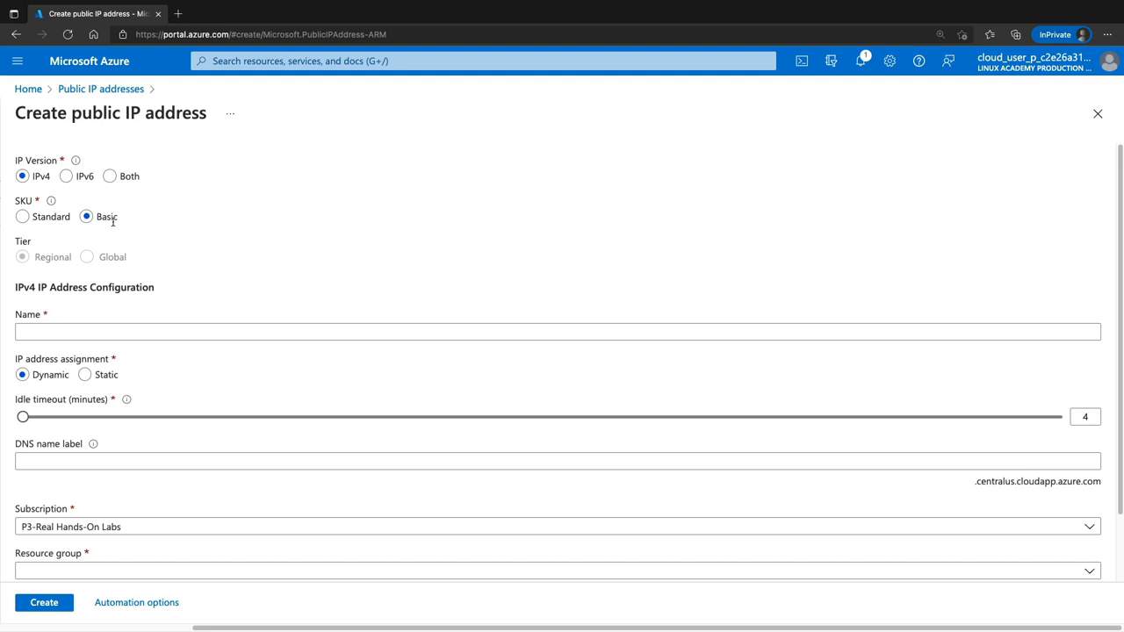
left_click(23, 218)
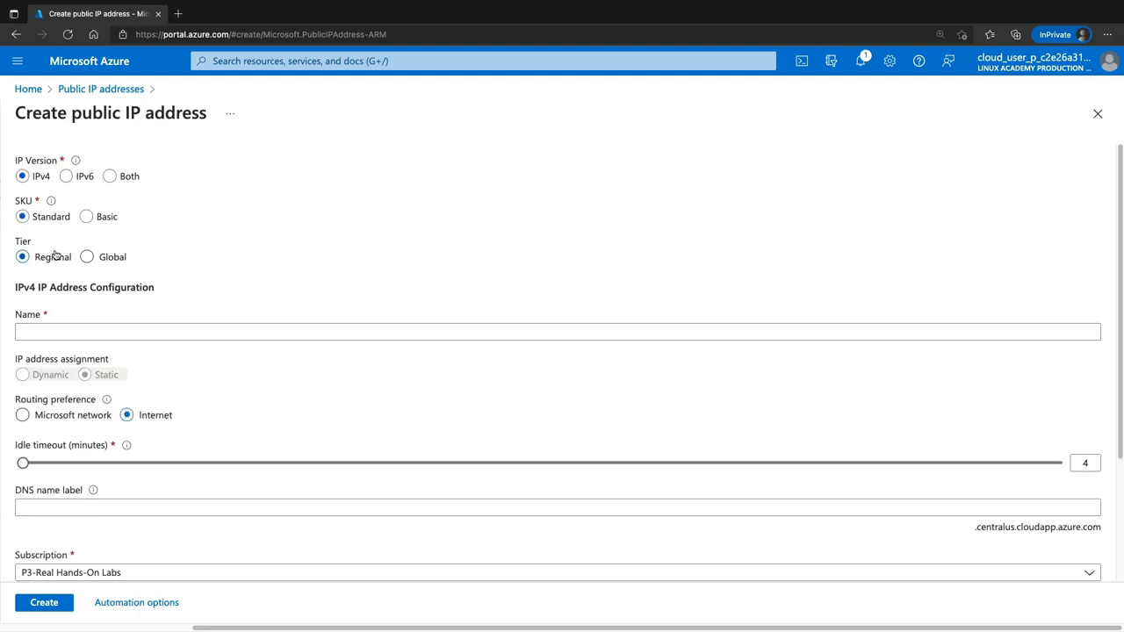
Try IPv6 with the Basic SKU, and restore the IP version to IPv4 and the SKU to Standard.
left_click(66, 178)
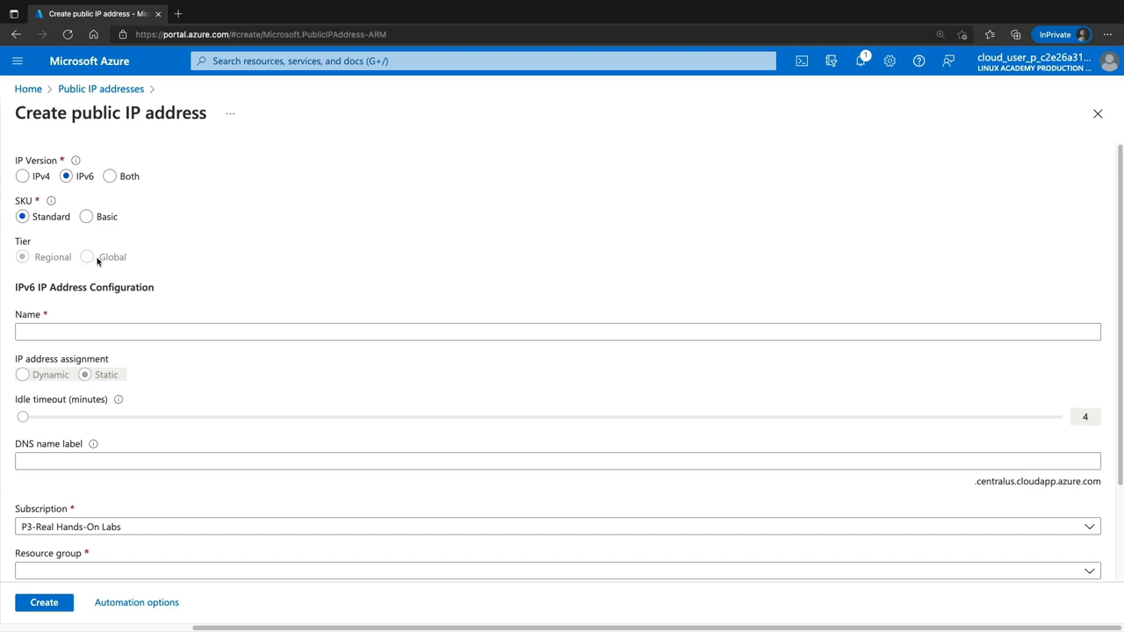
left_click(85, 217)
left_click(24, 177)
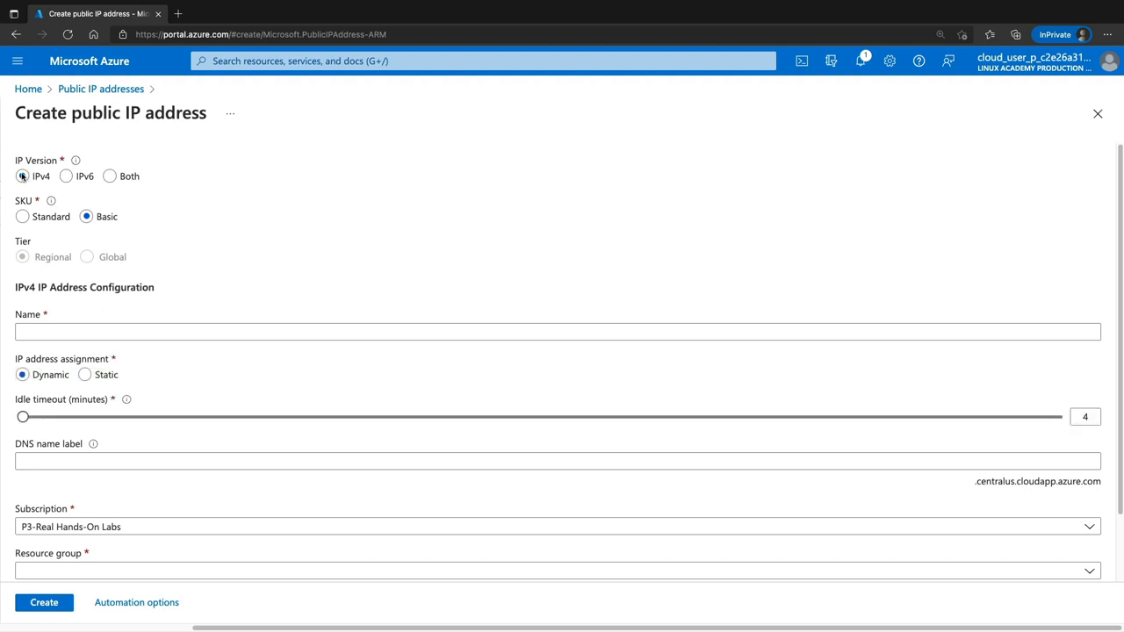
left_click(23, 217)
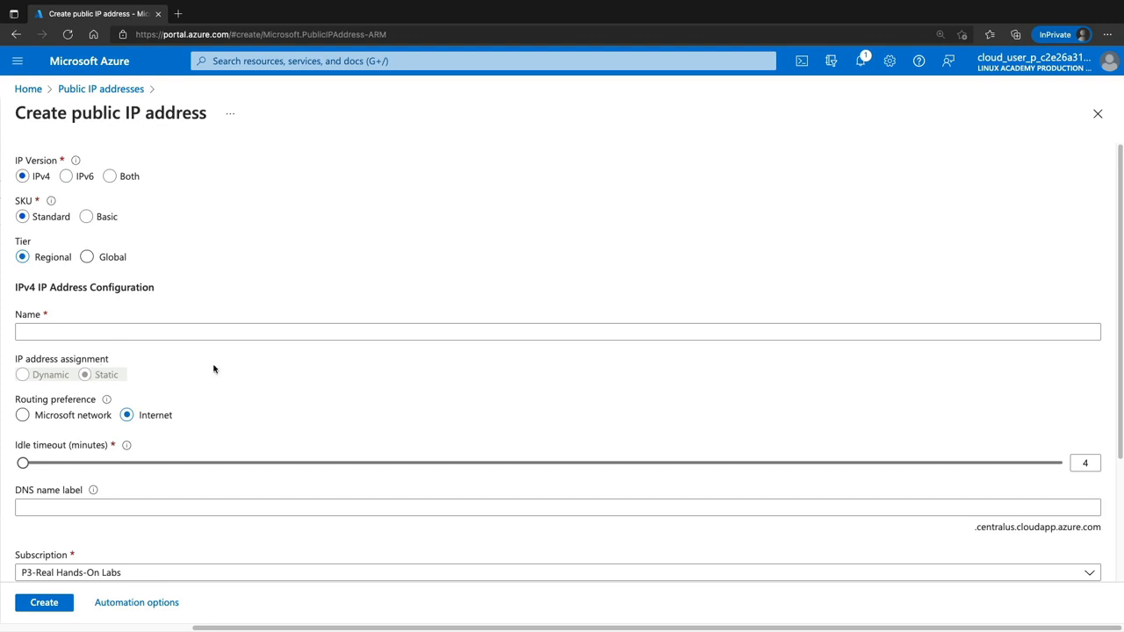
Name the public IP address my-ip and assign it to the resource group 1-faa1d328-playground-sandbox.
left_click(188, 331)
type("my-ip")
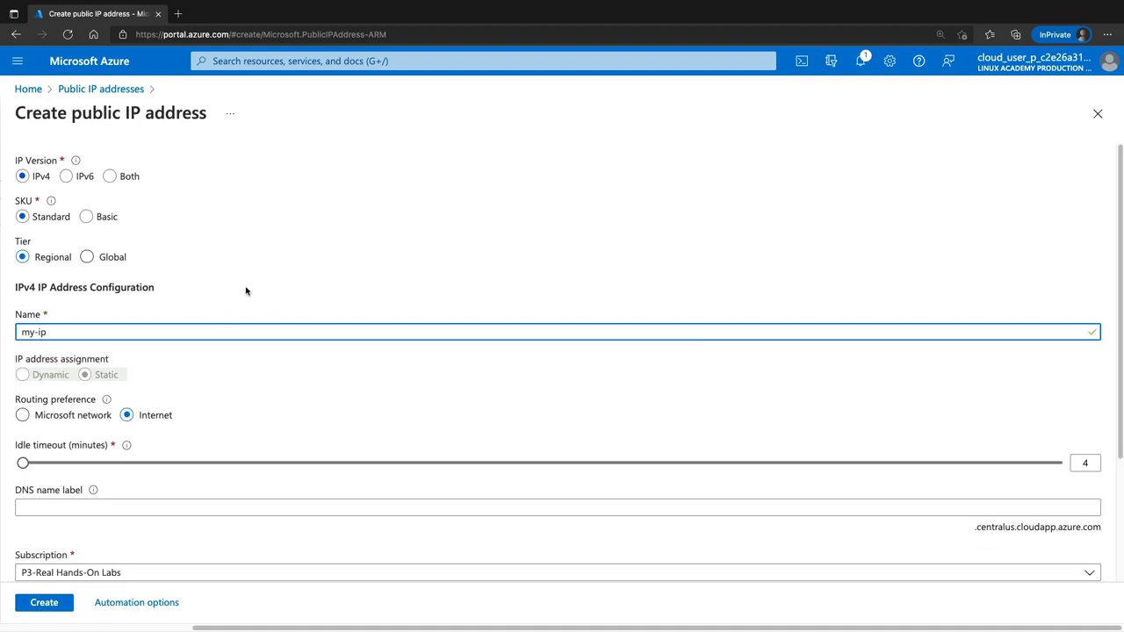
scroll(246, 291, "down", 1)
scroll(266, 302, "down", 1)
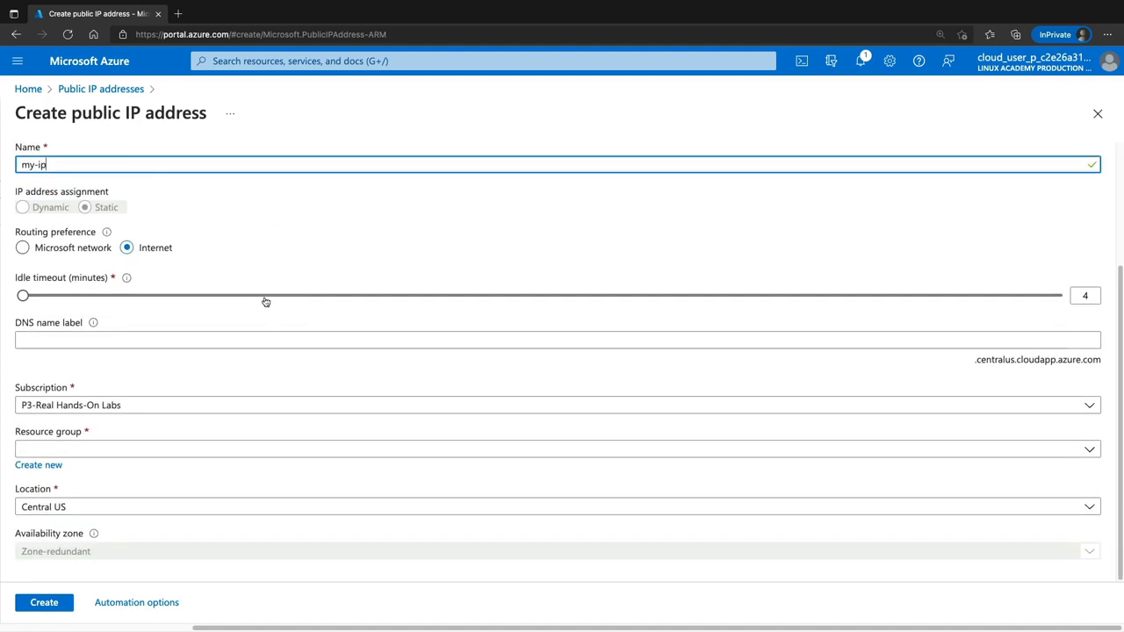
left_click(116, 456)
left_click(92, 500)
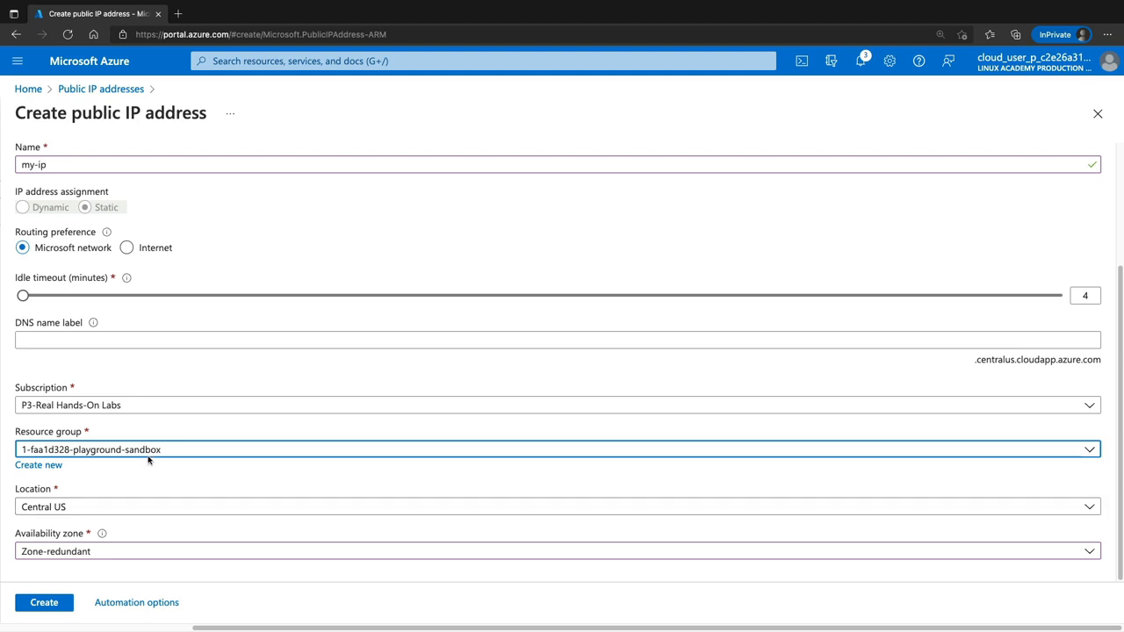
Review the public IP settings, create the address and refresh the list of public IP addresses.
scroll(149, 459, "up", 2)
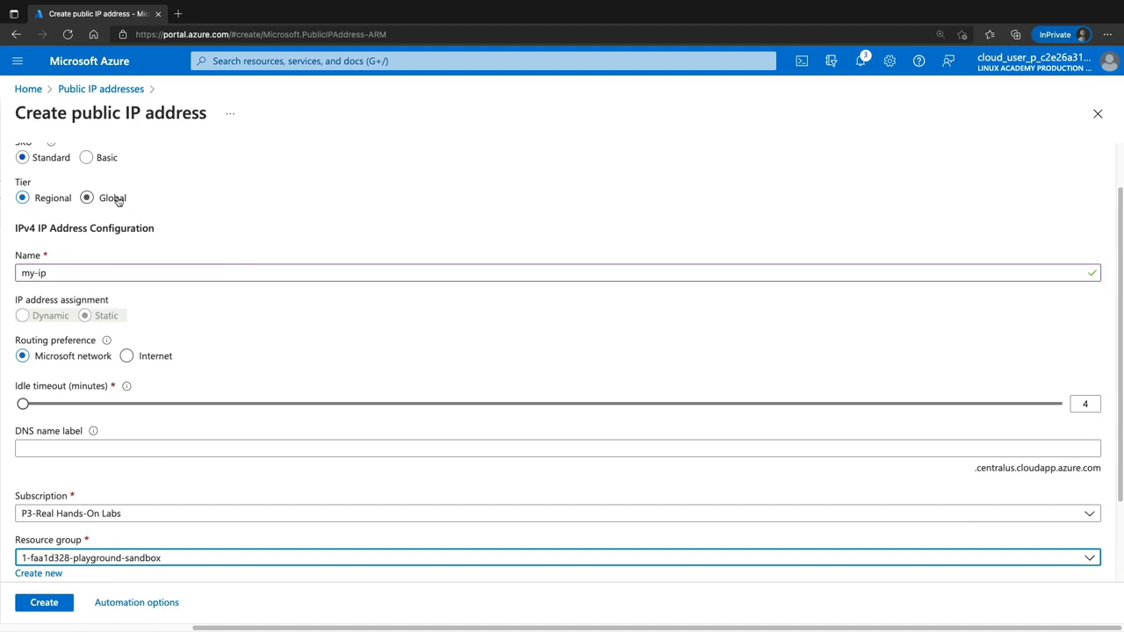
scroll(217, 291, "down", 2)
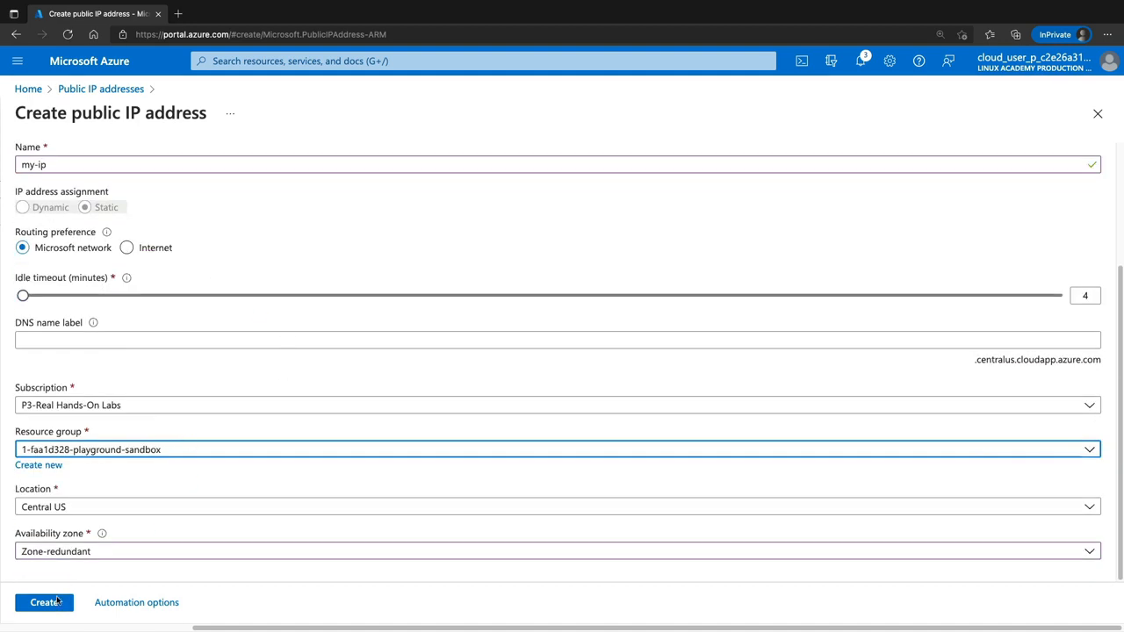
left_click(44, 602)
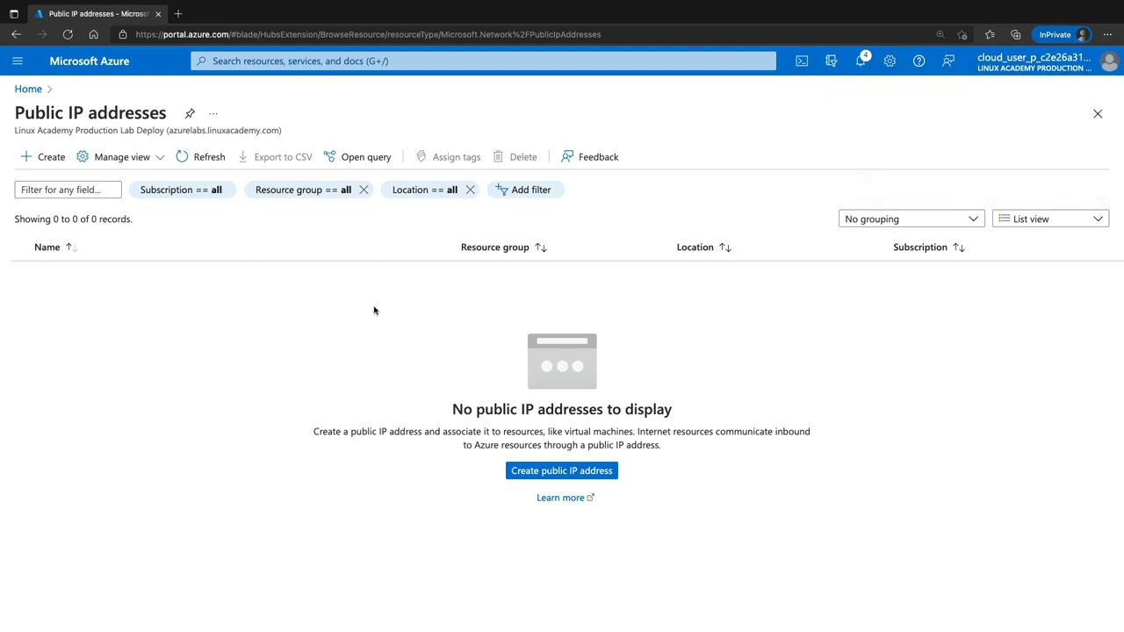
left_click(201, 158)
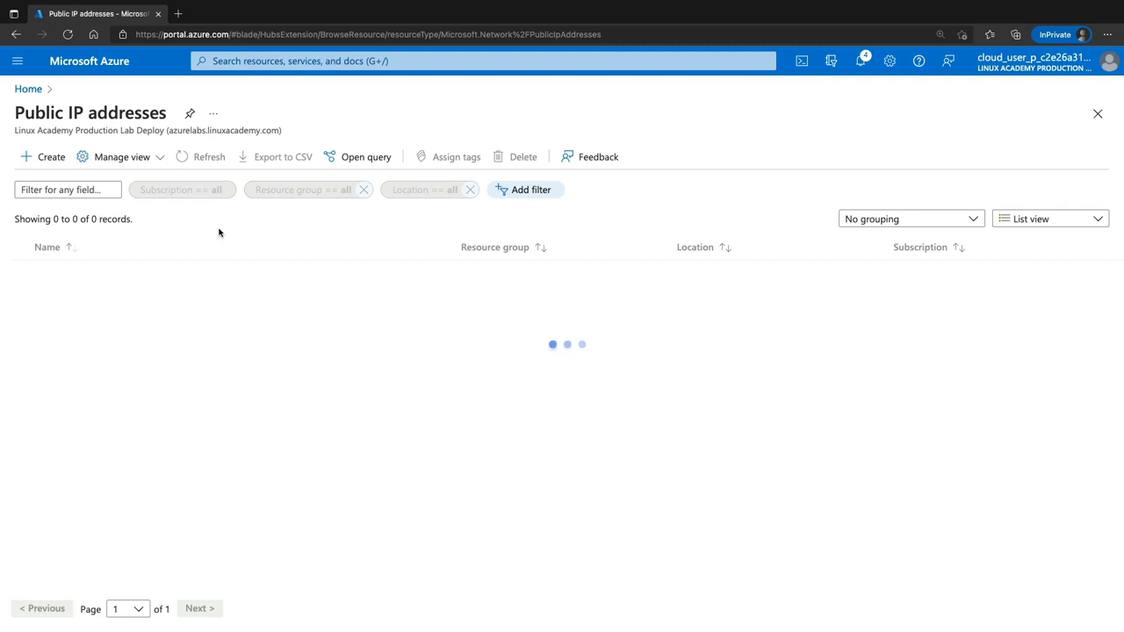
left_click(67, 34)
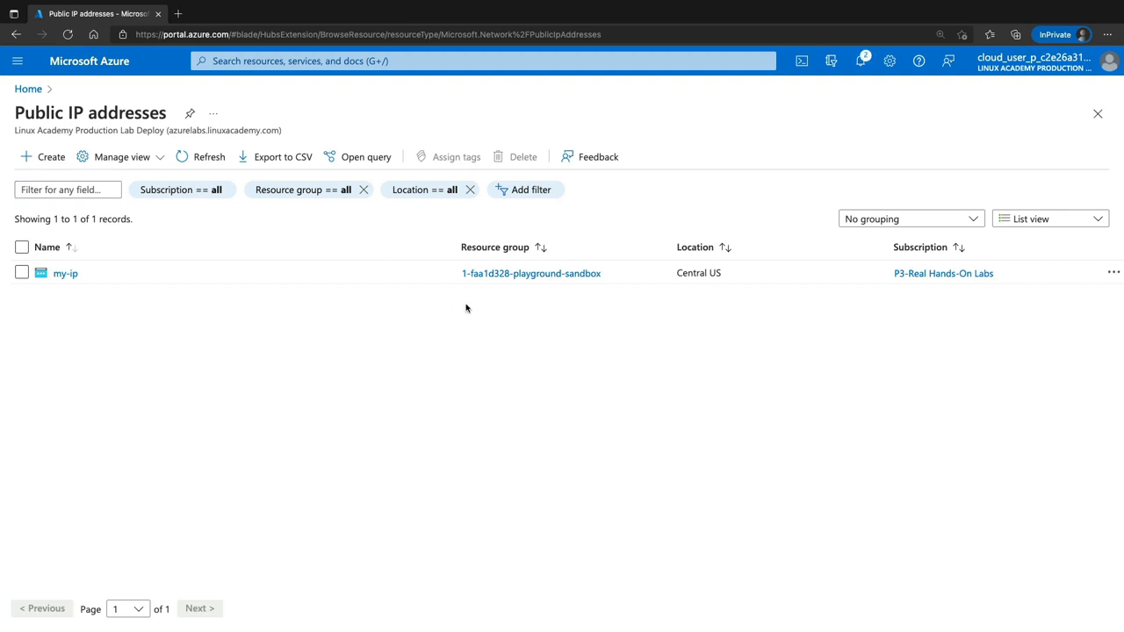
Search for "virtual", open the Virtual machines service and start creating a new virtual machine.
left_click(427, 61)
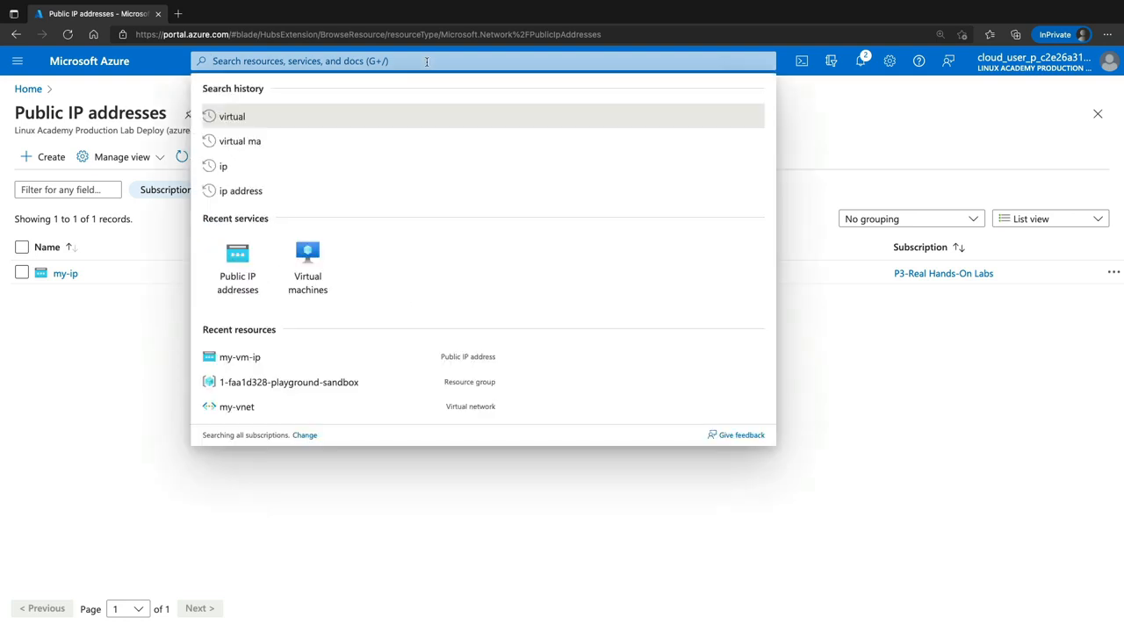
type("virtual")
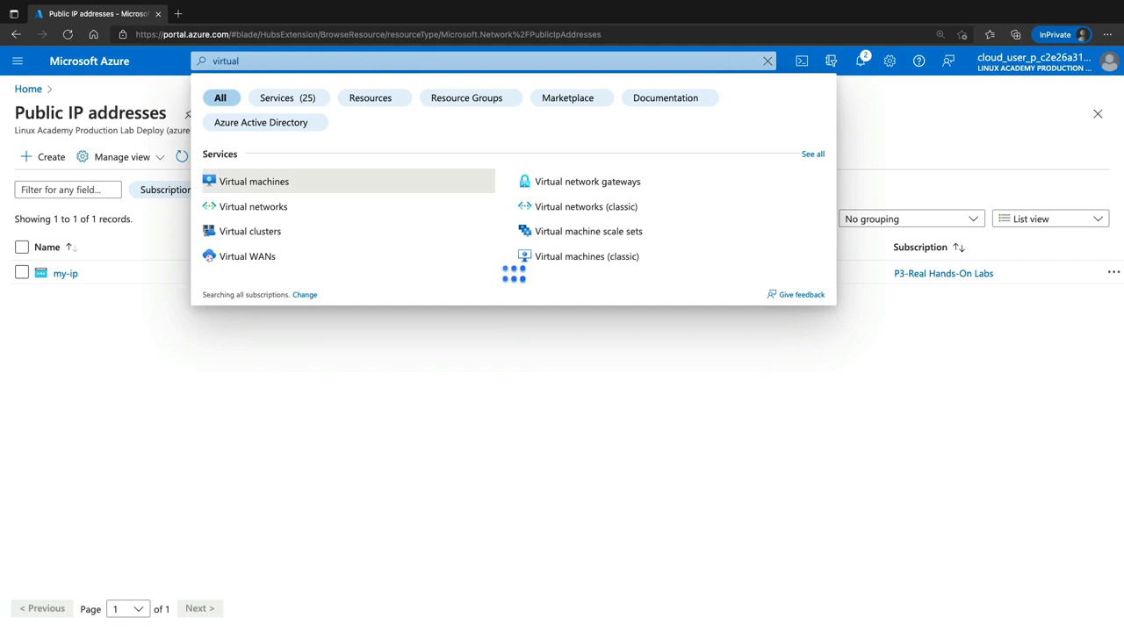
left_click(263, 183)
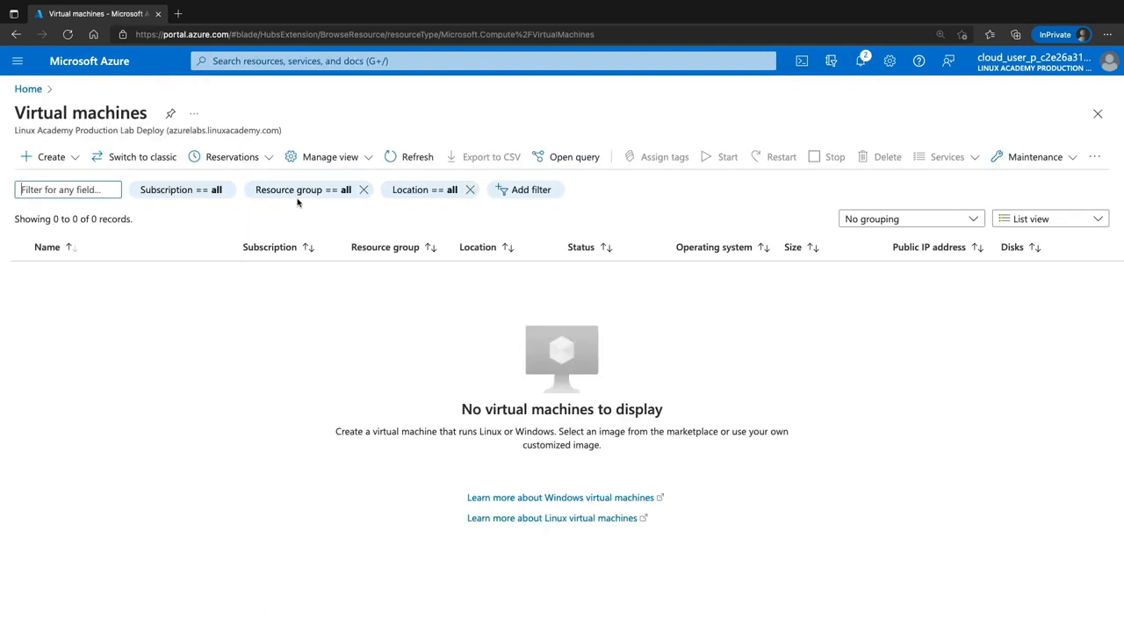
left_click(50, 157)
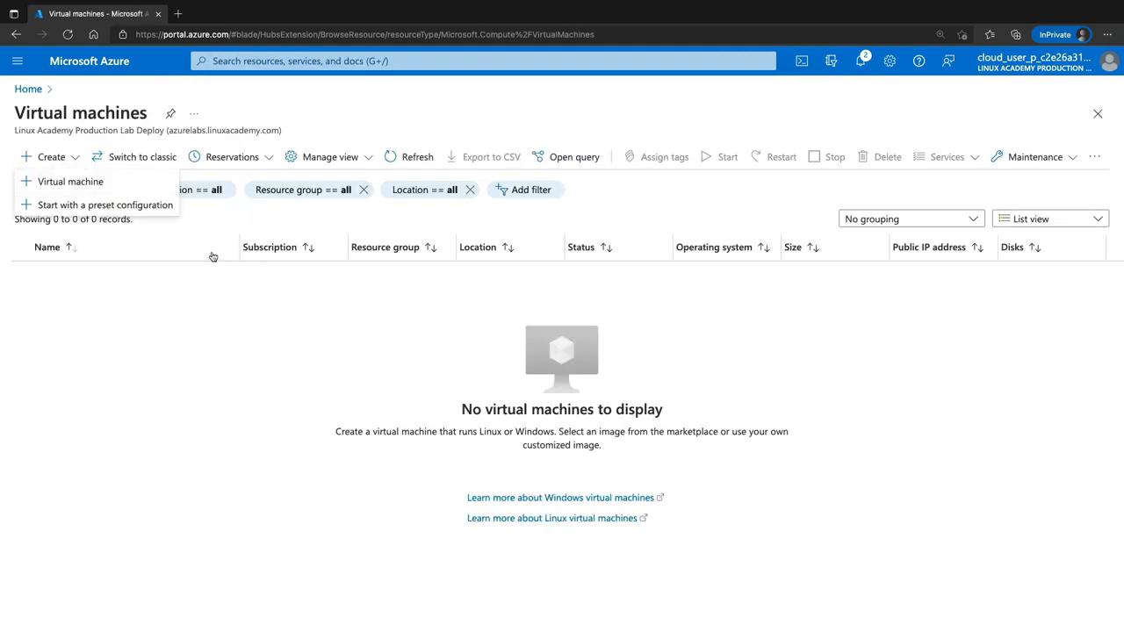
left_click(87, 190)
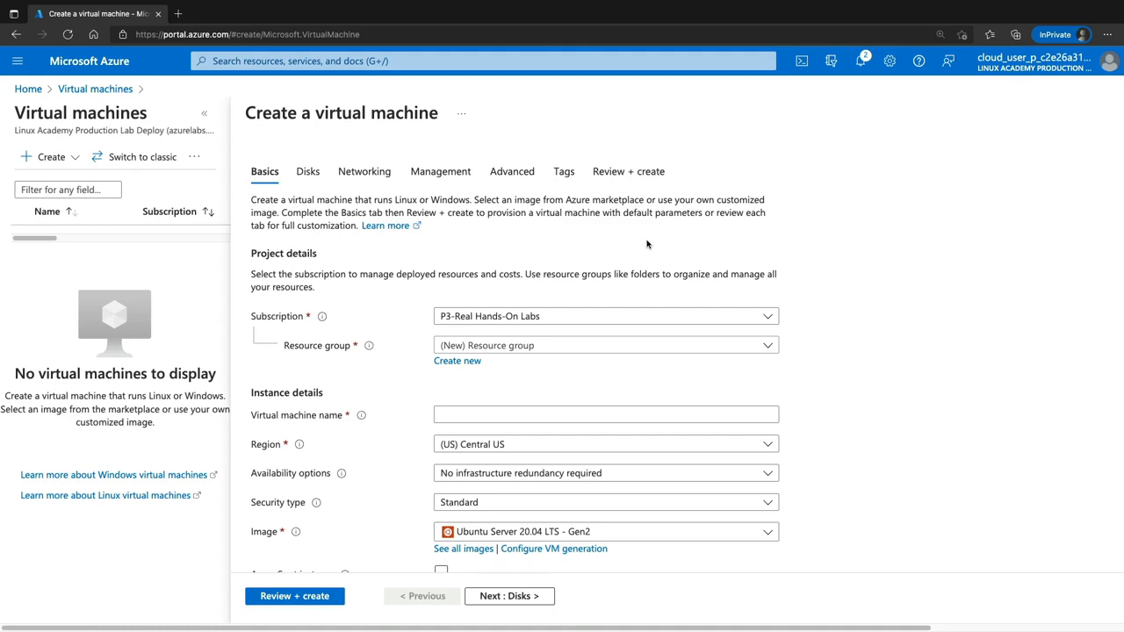
Select the resource group 1-faa1d328-playground-sandbox and name the virtual machine my-vm.
scroll(647, 245, "down", 1)
left_click(624, 301)
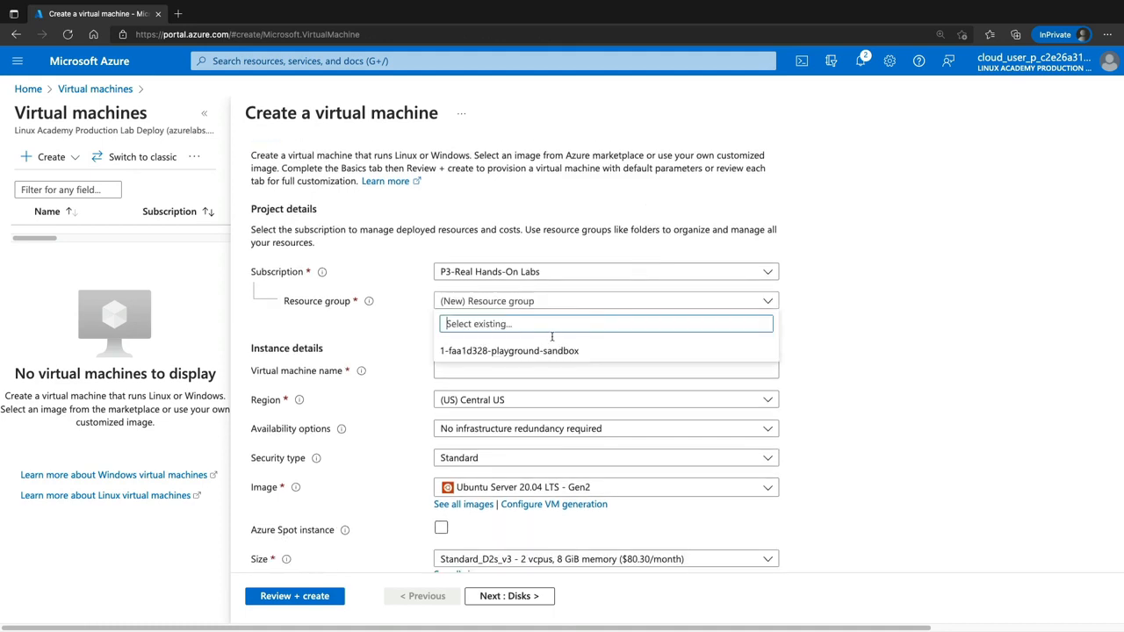
left_click(548, 350)
left_click(541, 370)
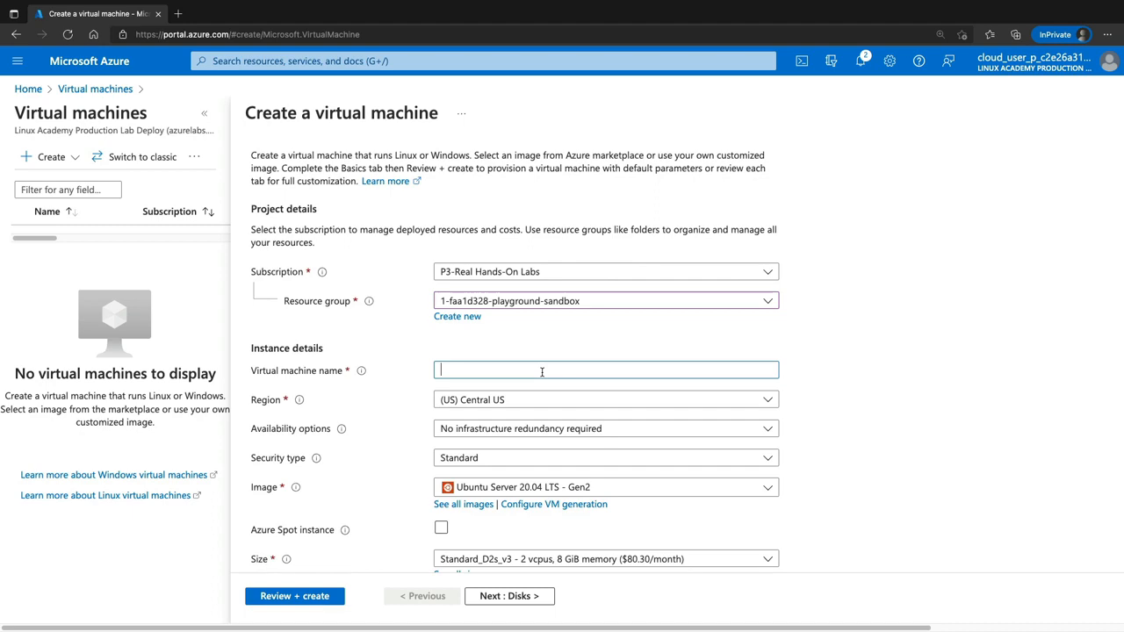
type("my-vm")
Assign the existing public IP my-ip in the virtual machine's networking settings and validate the configuration for review.
scroll(547, 386, "down", 1)
scroll(546, 385, "down", 3)
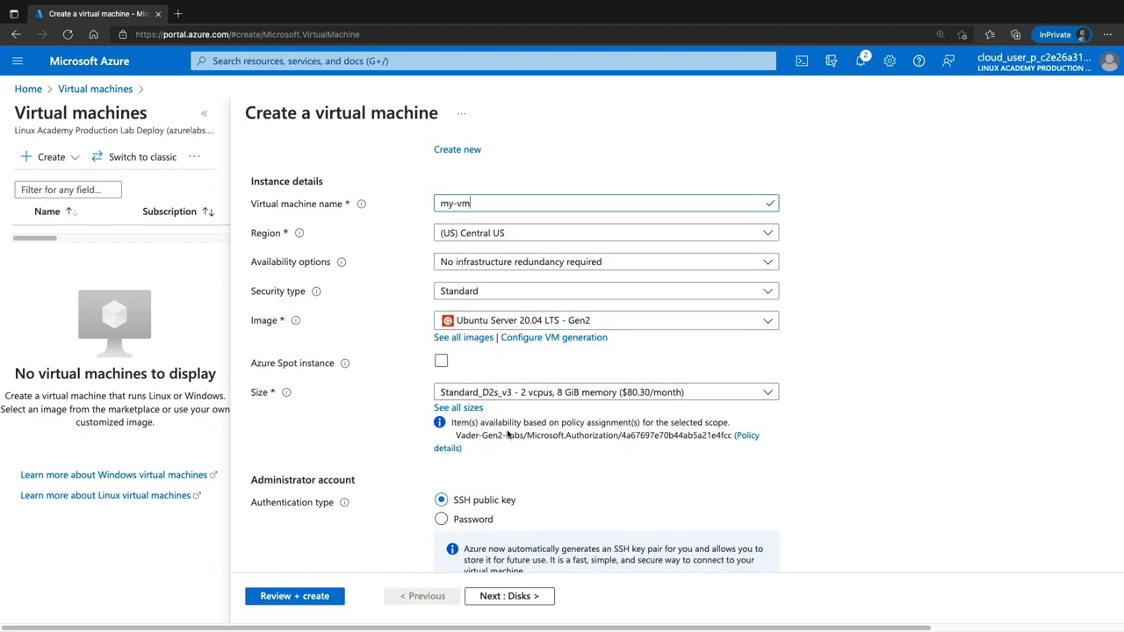
scroll(528, 387, "up", 5)
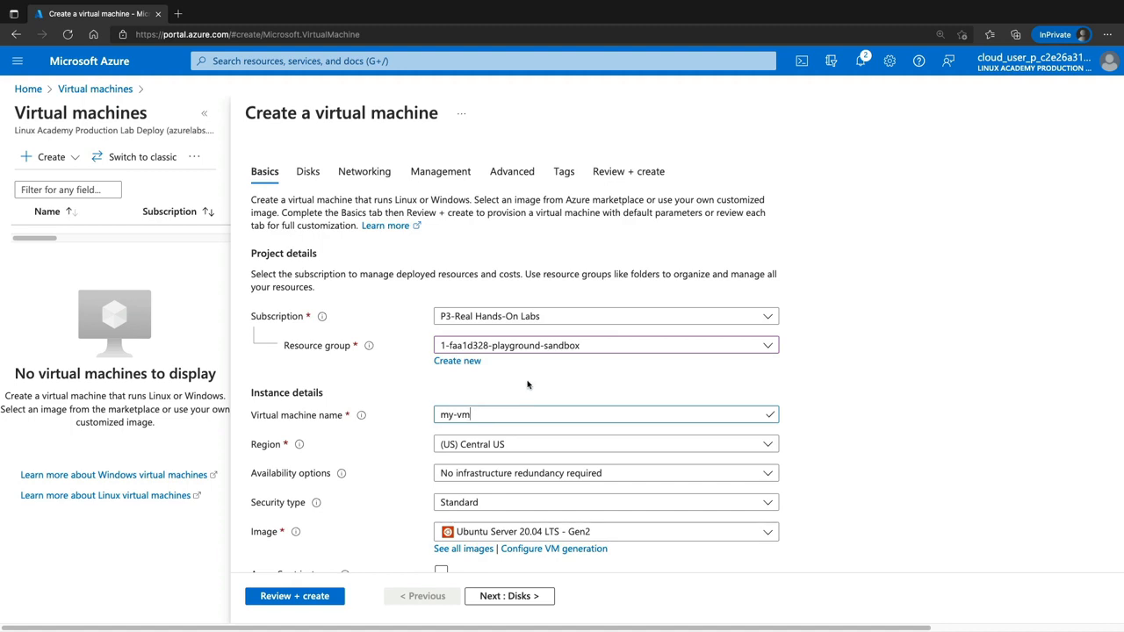
left_click(373, 175)
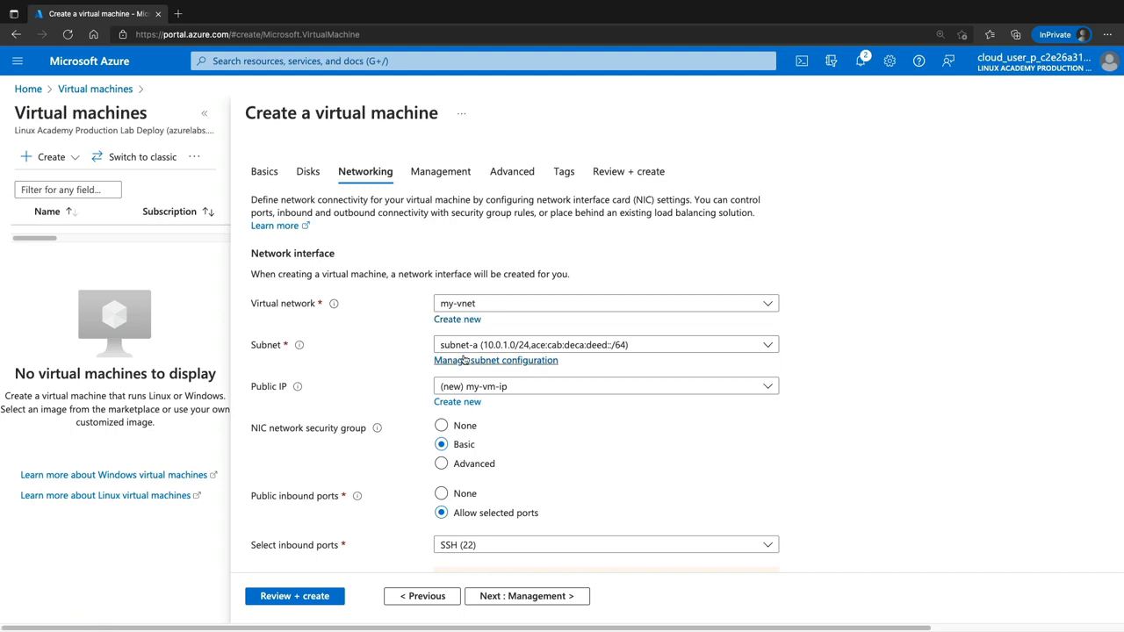
scroll(382, 331, "down", 1)
scroll(382, 330, "down", 1)
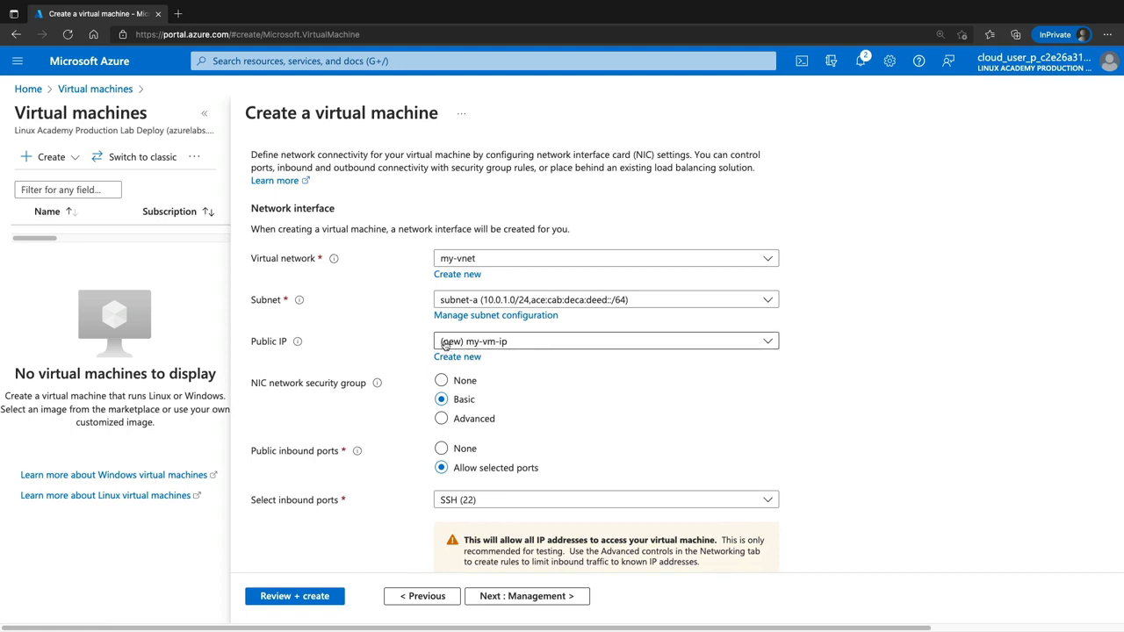
left_click(533, 344)
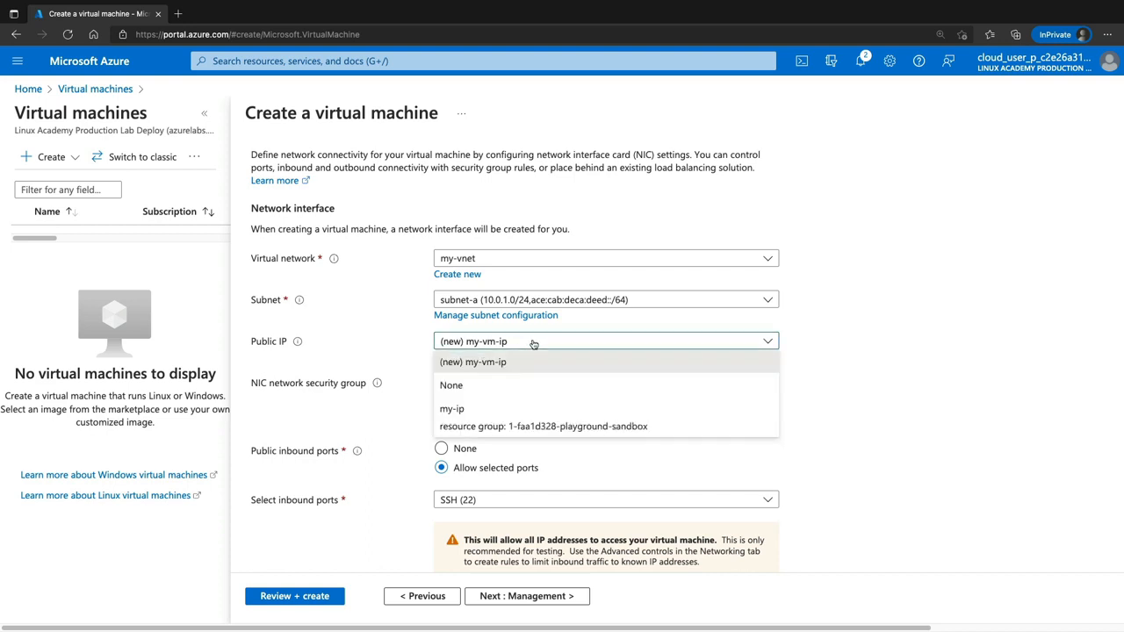
left_click(476, 418)
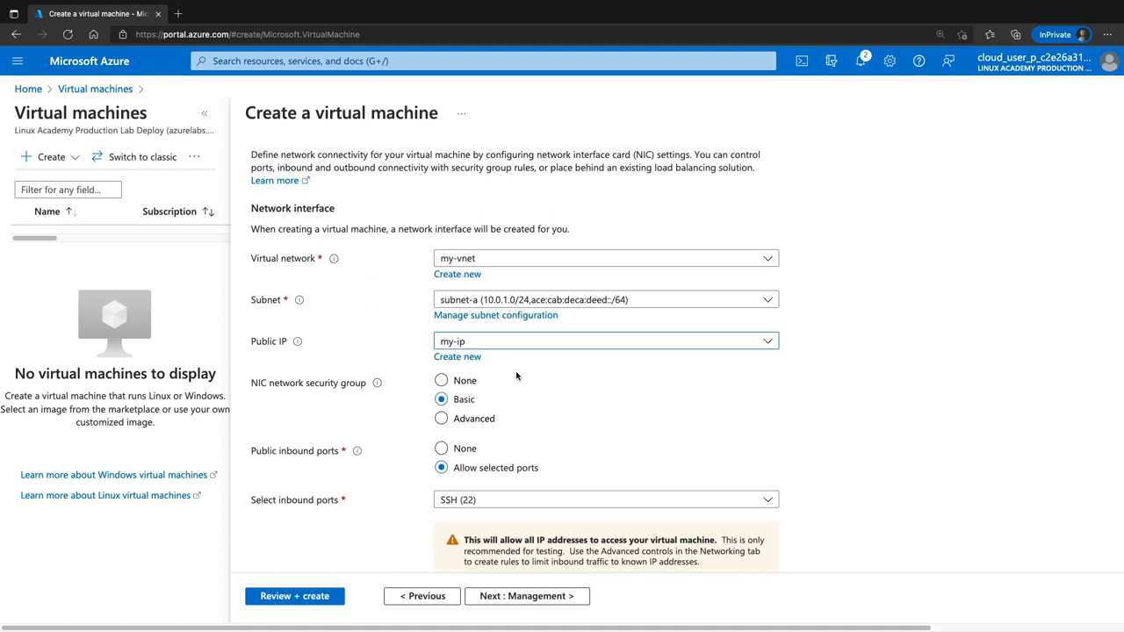
left_click(294, 592)
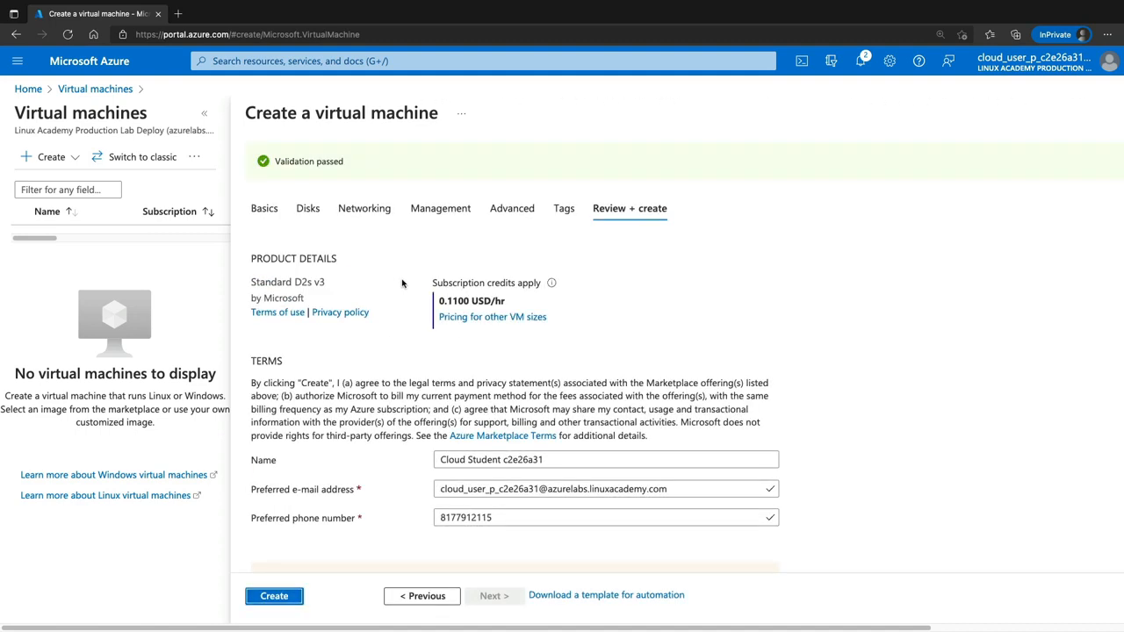
Create the virtual machine with a newly generated key pair, download the private key and open the deployed resource.
left_click(278, 599)
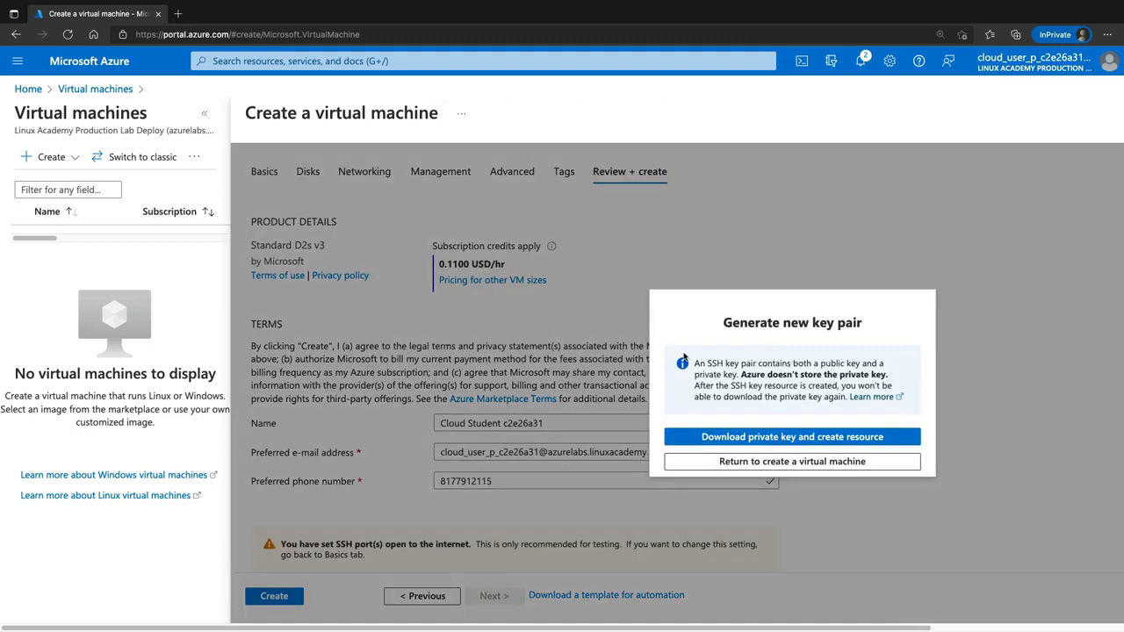
left_click(769, 436)
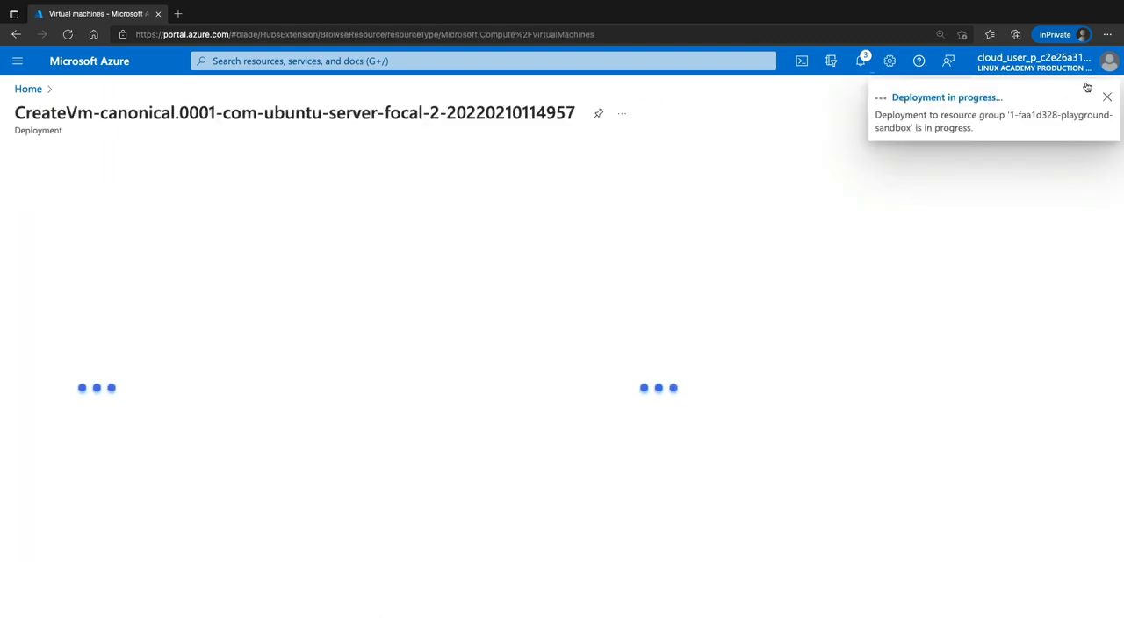
left_click(1106, 97)
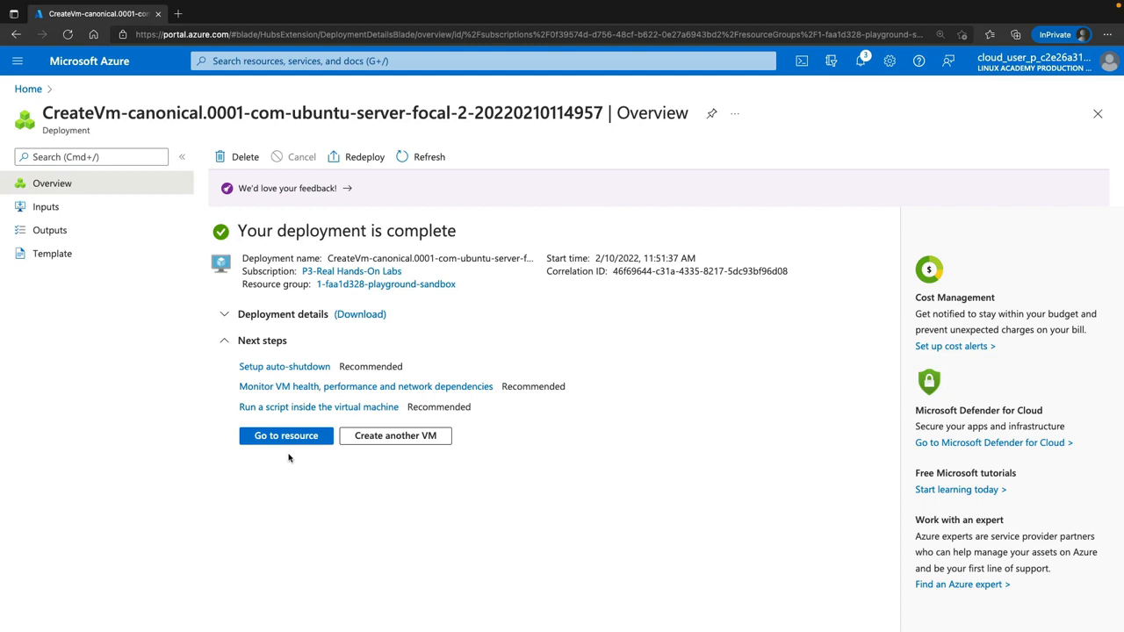
left_click(290, 439)
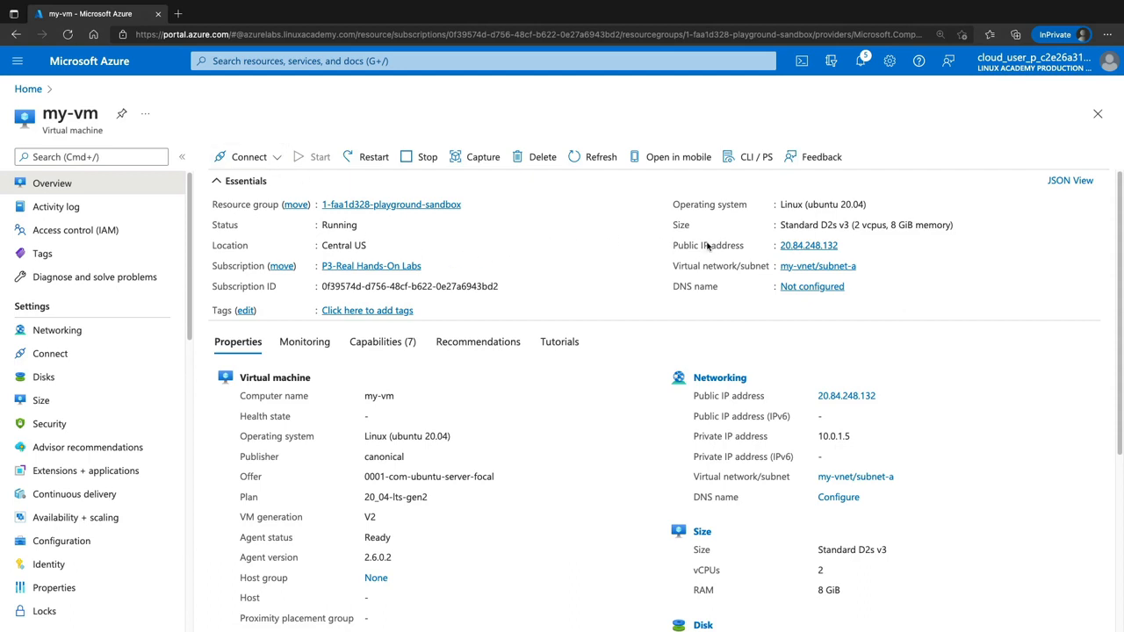
Check the public IP configuration linked from my-vm, and open the my-ip overview from the list of public IP addresses.
mouse_move(793, 248)
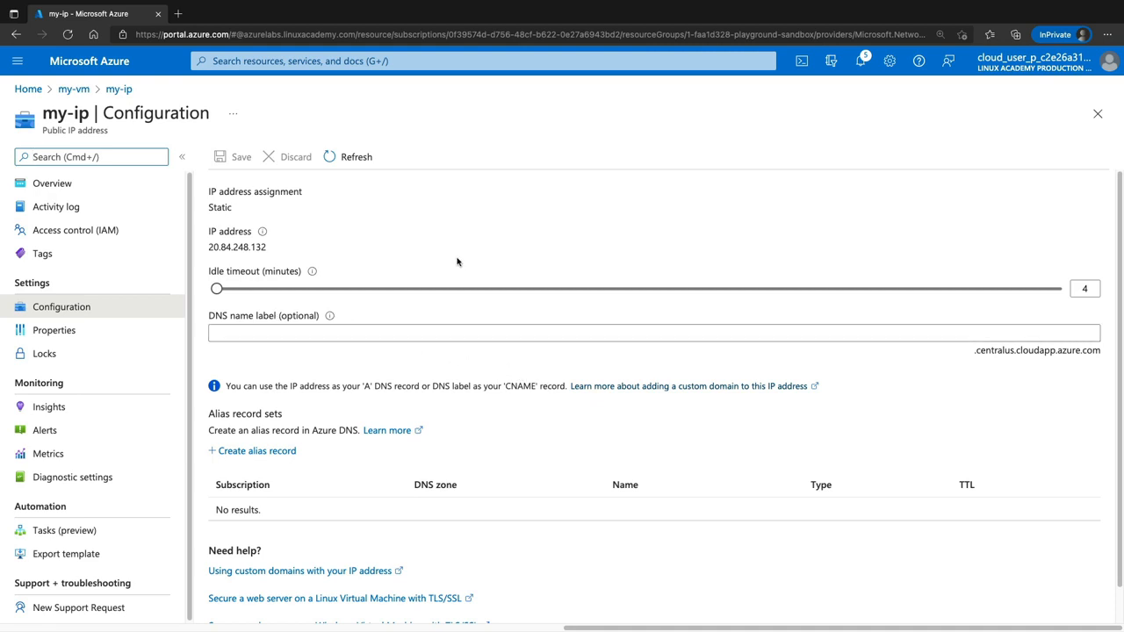
left_click(432, 61)
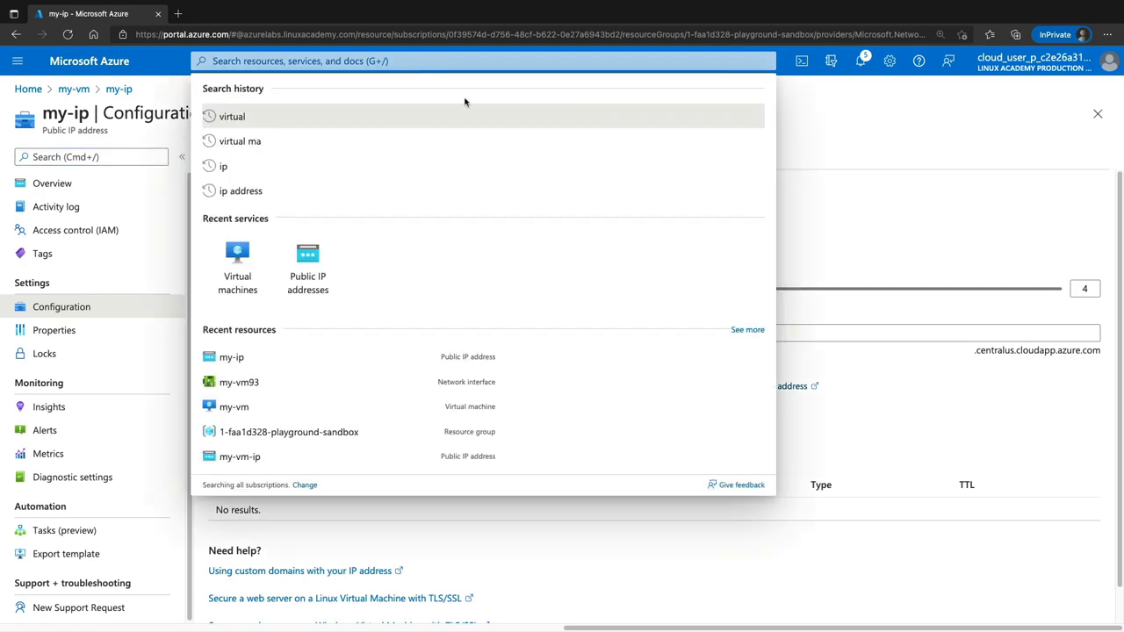
left_click(308, 262)
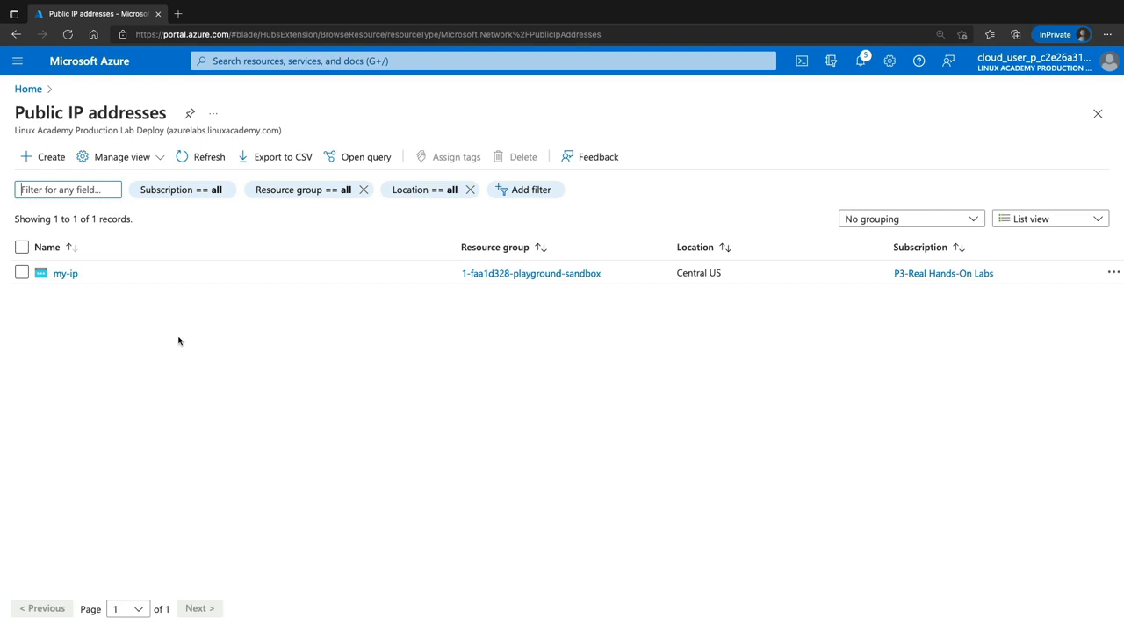
left_click(66, 274)
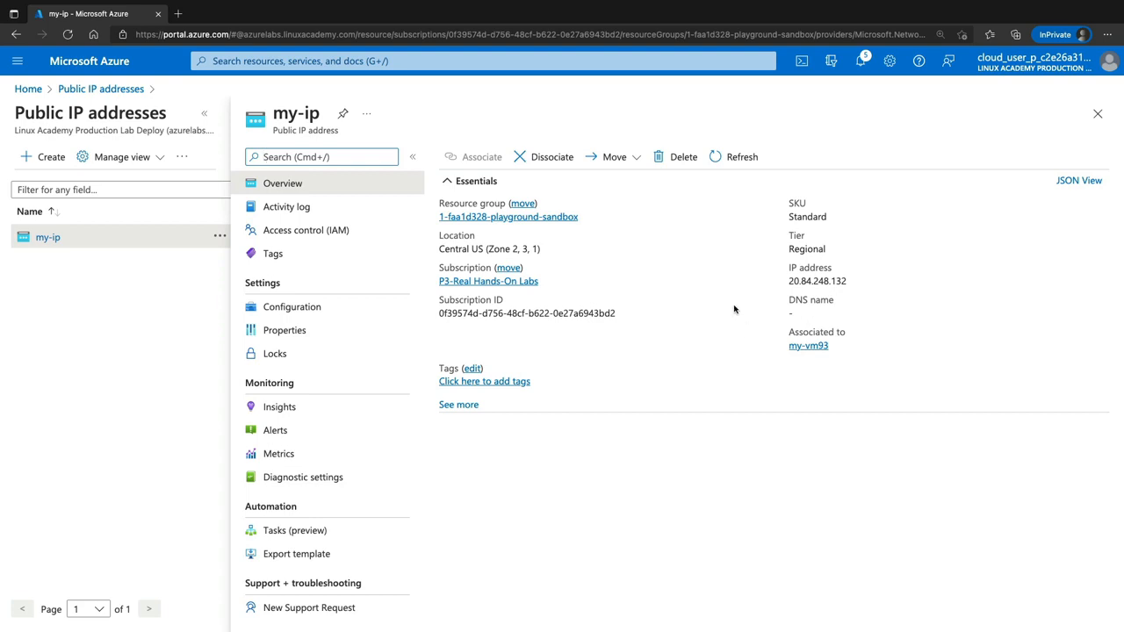
In the IP configurations of the network interface associated with my-ip, start adding an IPv6 configuration named my-ipv6.
left_click(805, 346)
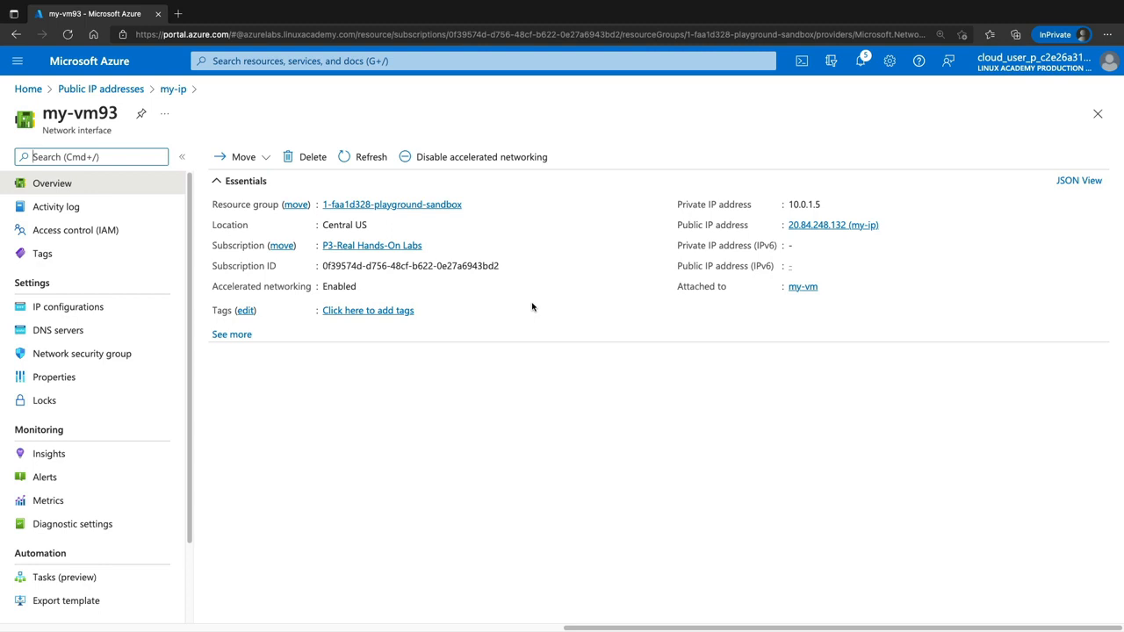
left_click(78, 309)
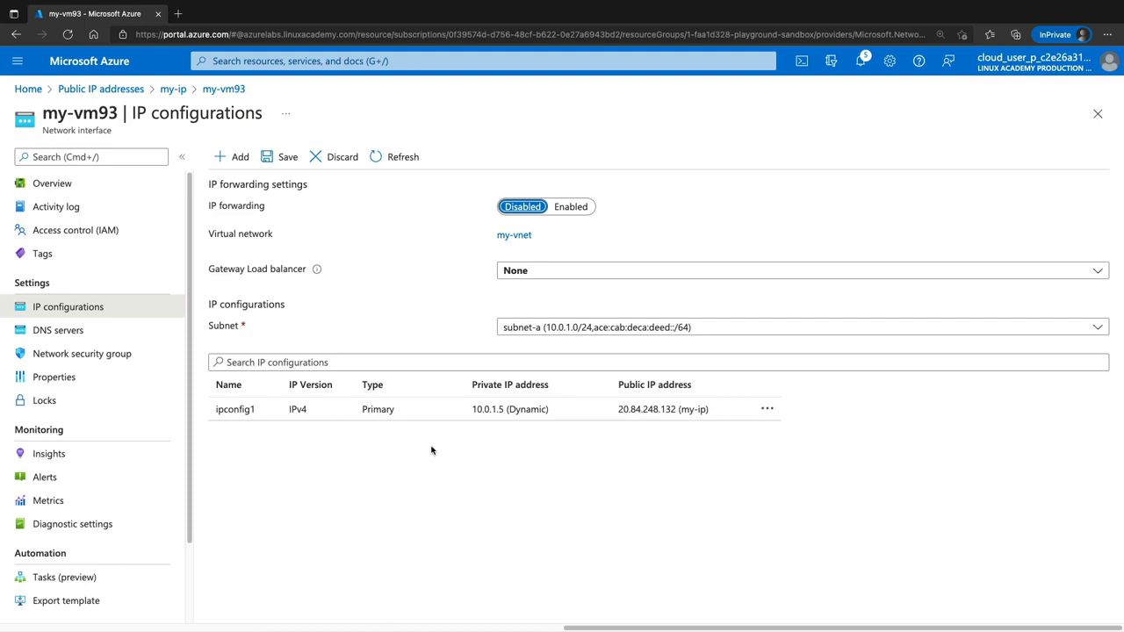
left_click(230, 156)
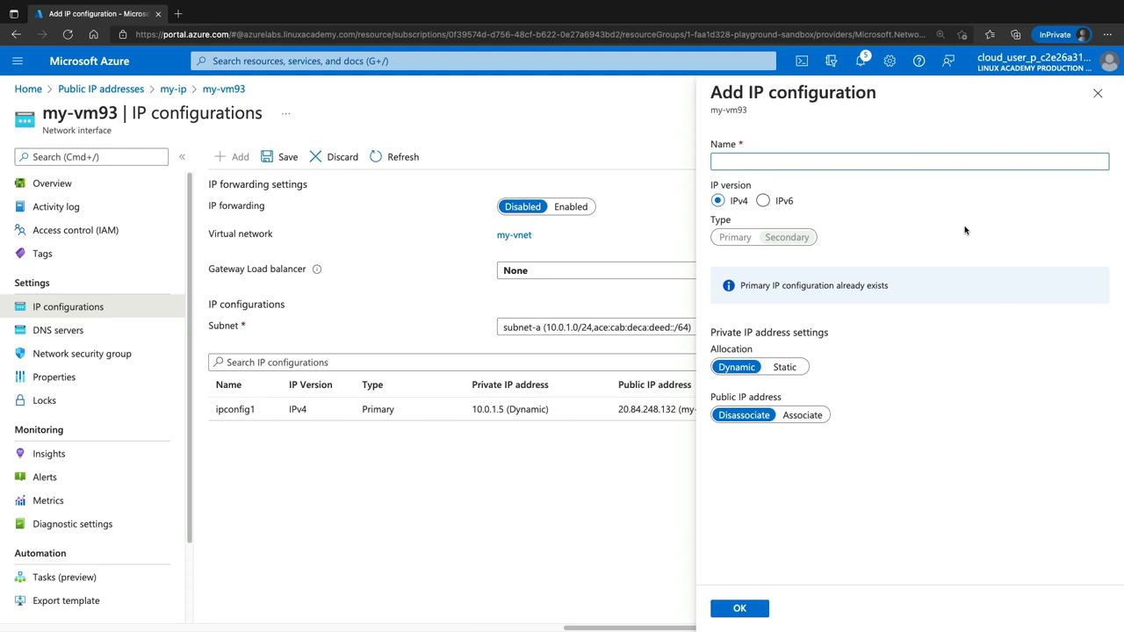
type("my-ipv6")
left_click(763, 202)
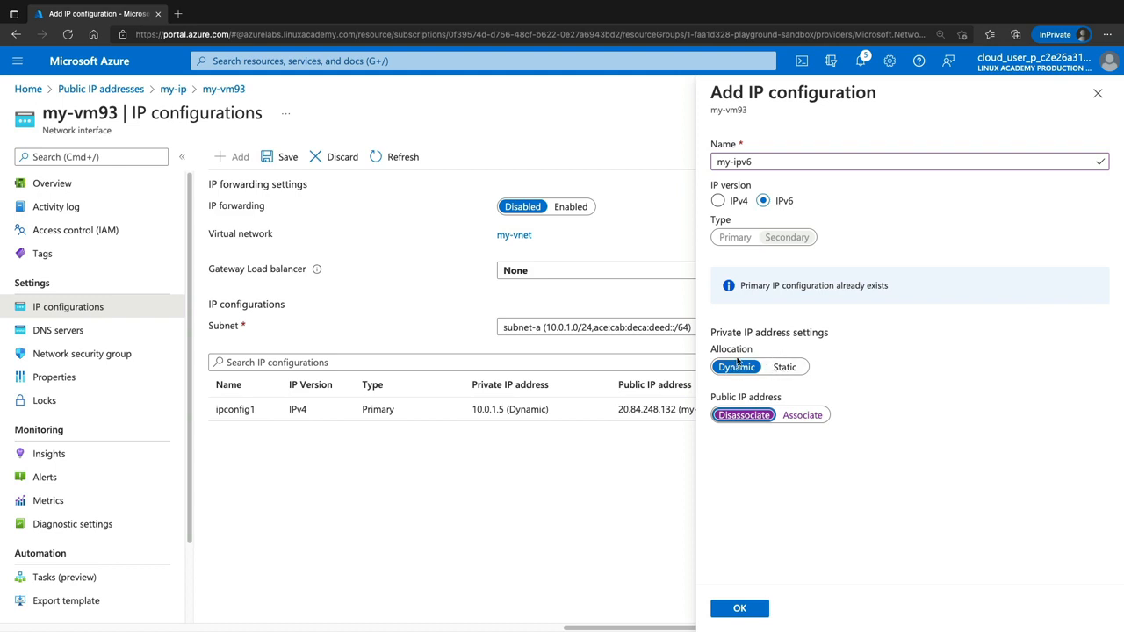
Set the private IP allocation to Dynamic, choose to associate a public IP address and check which existing addresses can be used.
left_click(787, 368)
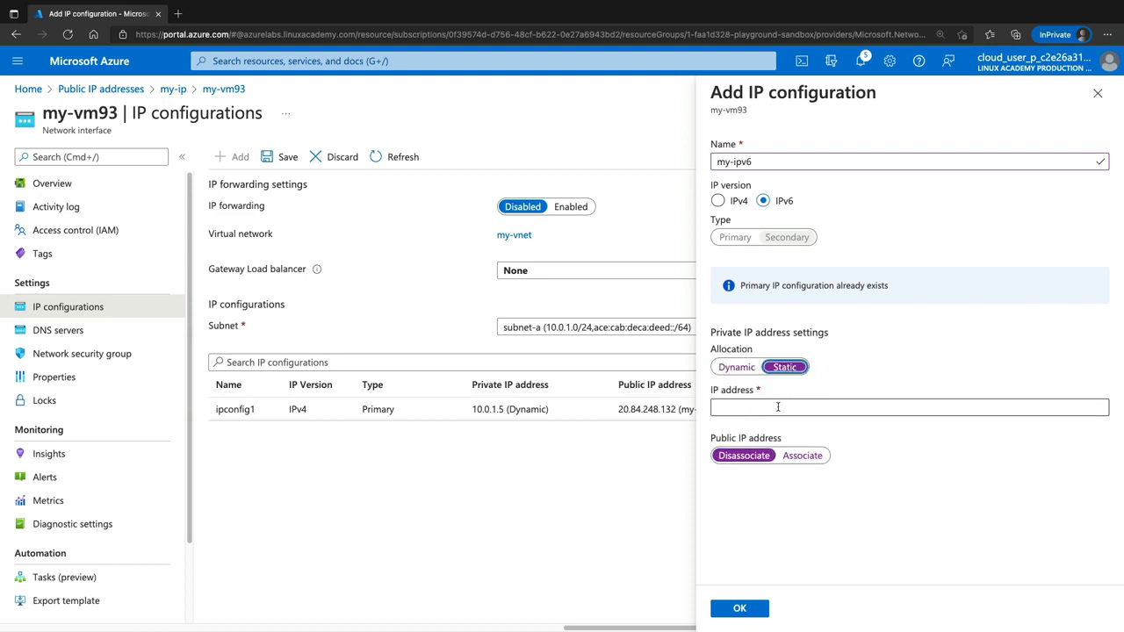
left_click(744, 369)
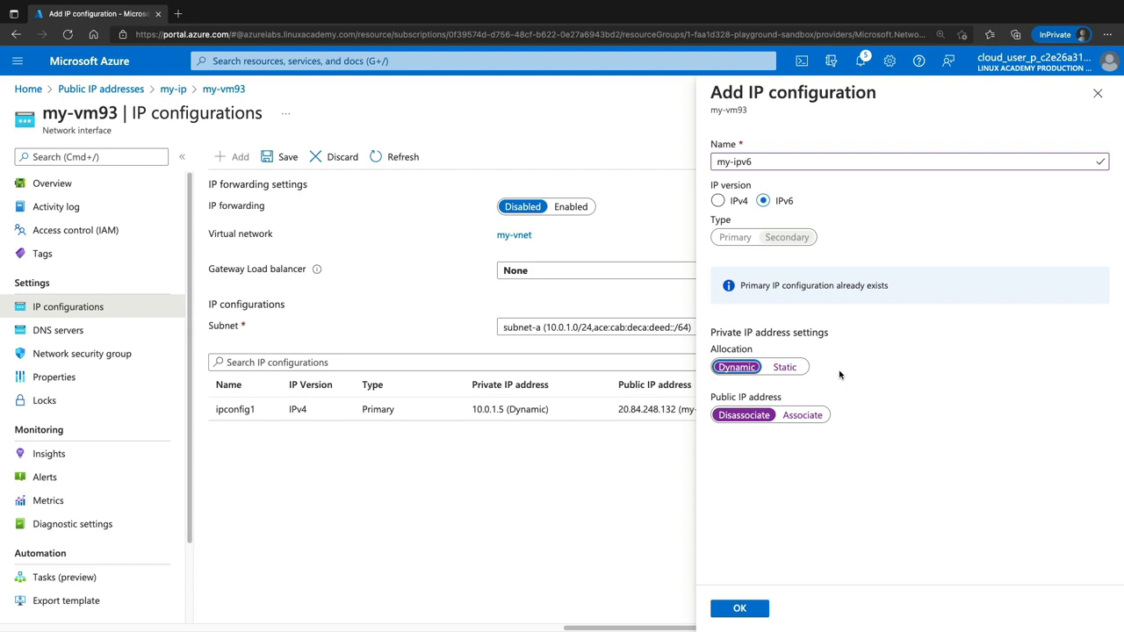
left_click(807, 416)
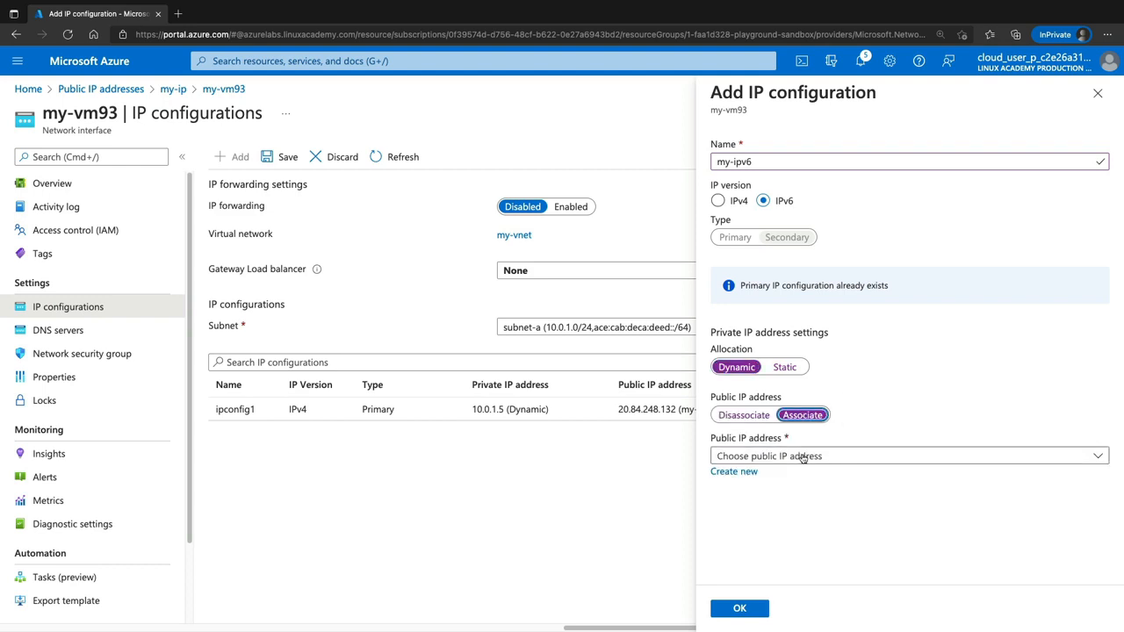
left_click(804, 457)
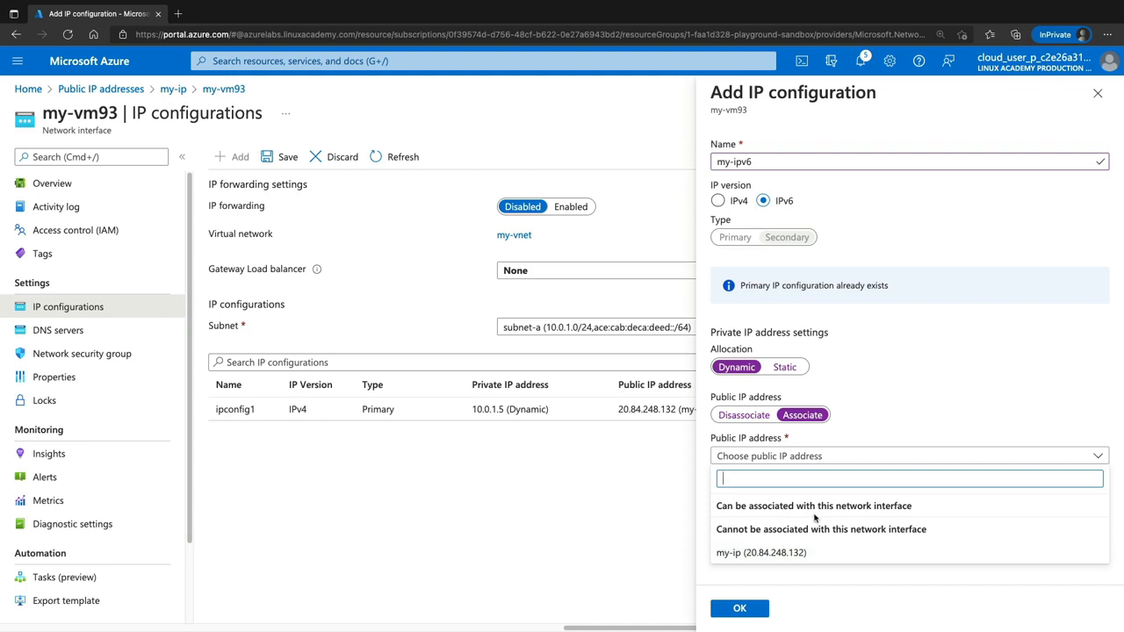
left_click(916, 578)
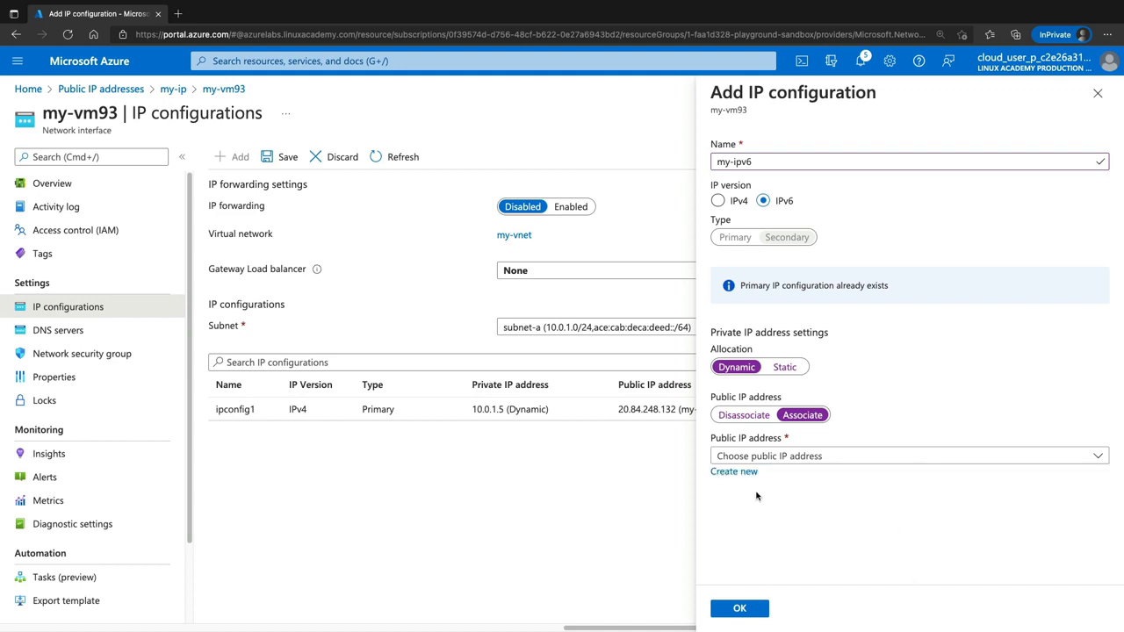
Create a new public IP address named public-ipv6 for the association and submit the my-ipv6 configuration.
left_click(740, 475)
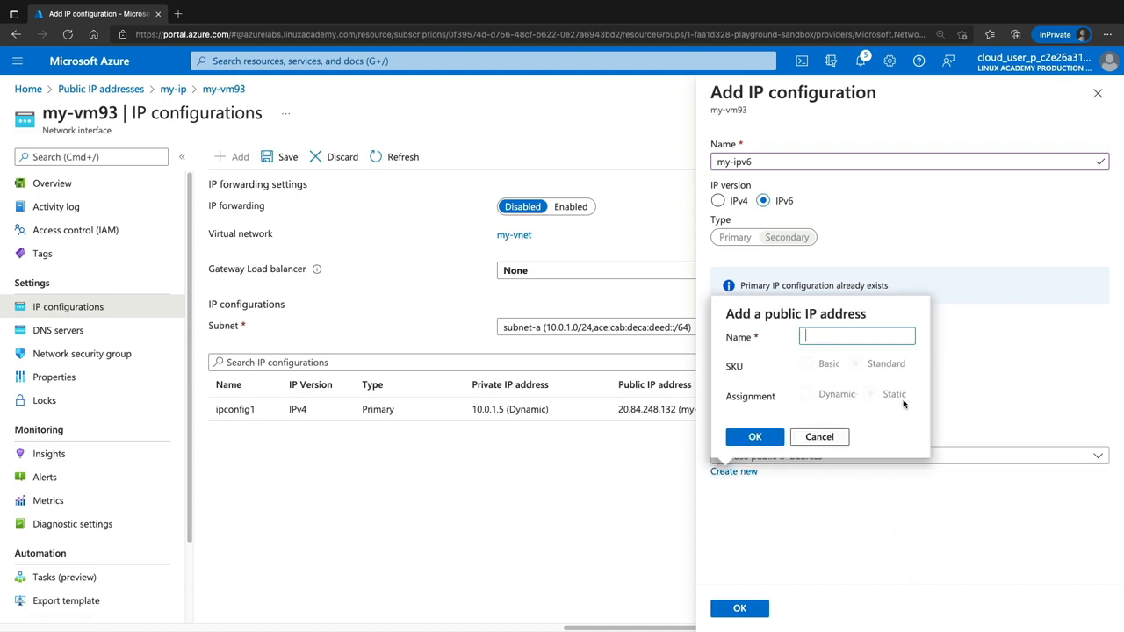
type("public-ipv6")
left_click(738, 438)
left_click(741, 609)
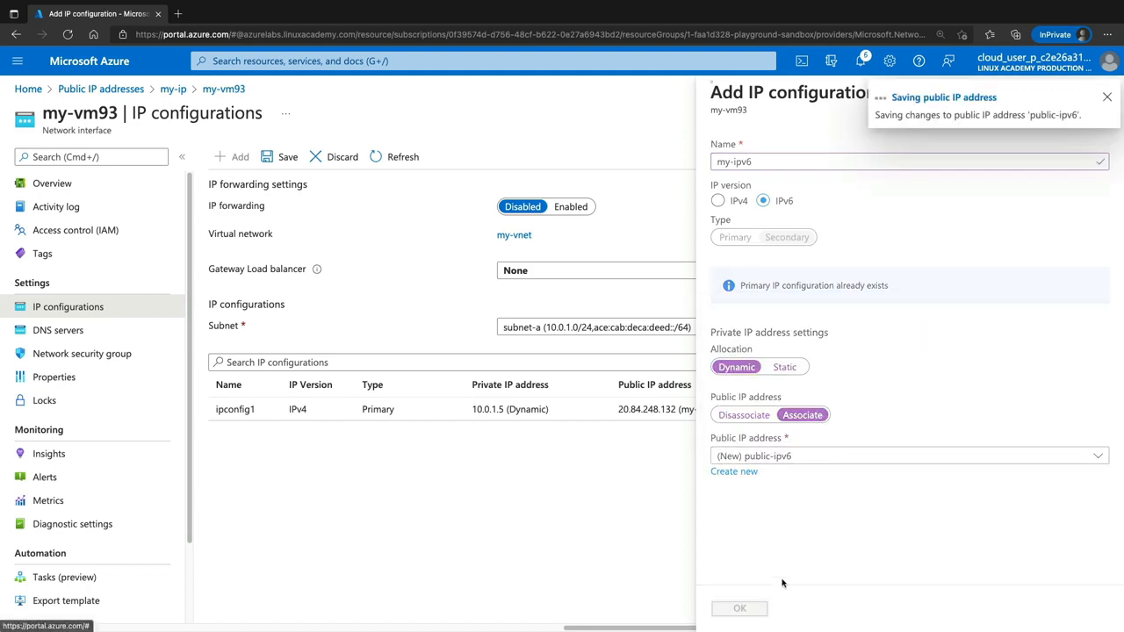